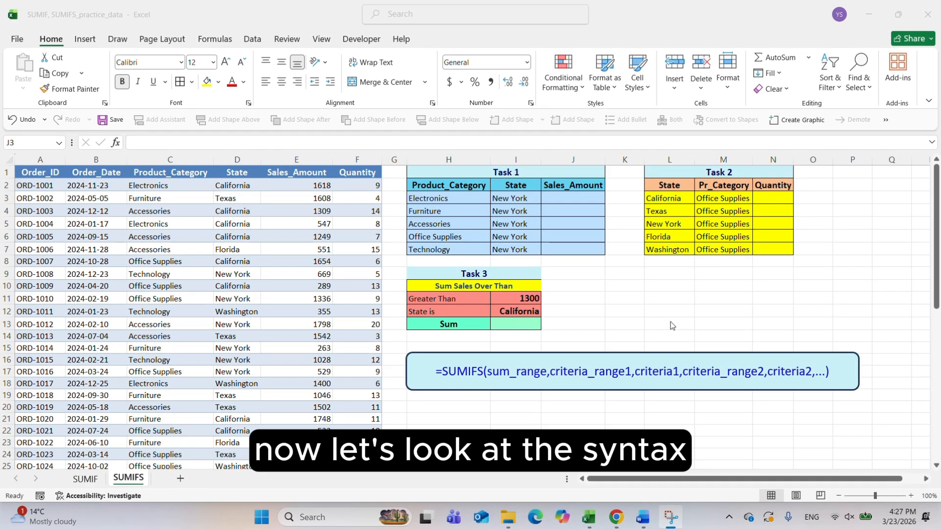
Examine the SUMIFS syntax note, going over sum_range, the criteria range and criteria pairs, and the optional further arguments
left_click(459, 370)
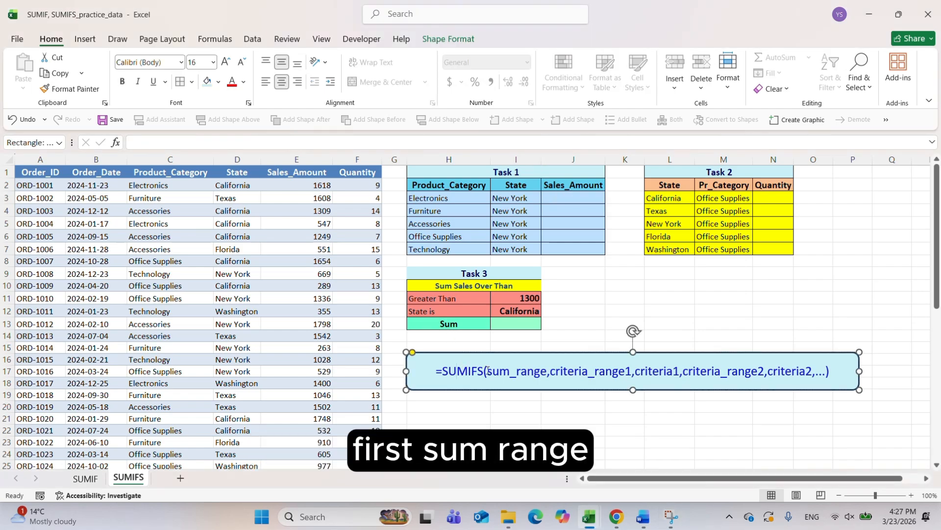
double_click(488, 370)
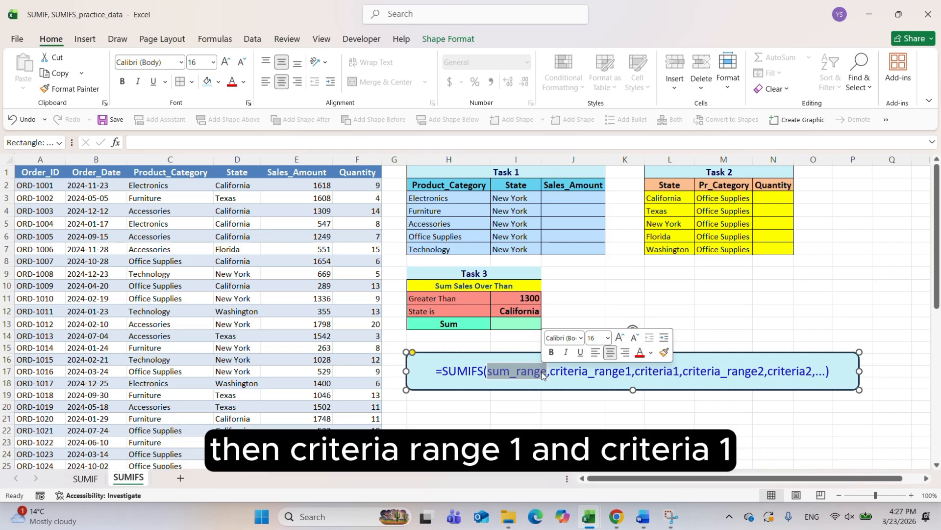
left_click_drag(550, 373, 813, 372)
left_click(640, 373)
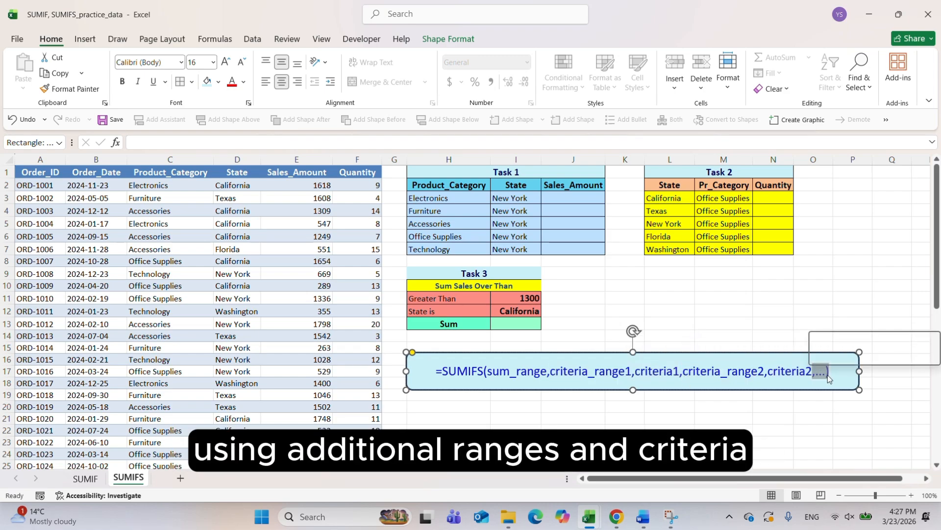
left_click(593, 329)
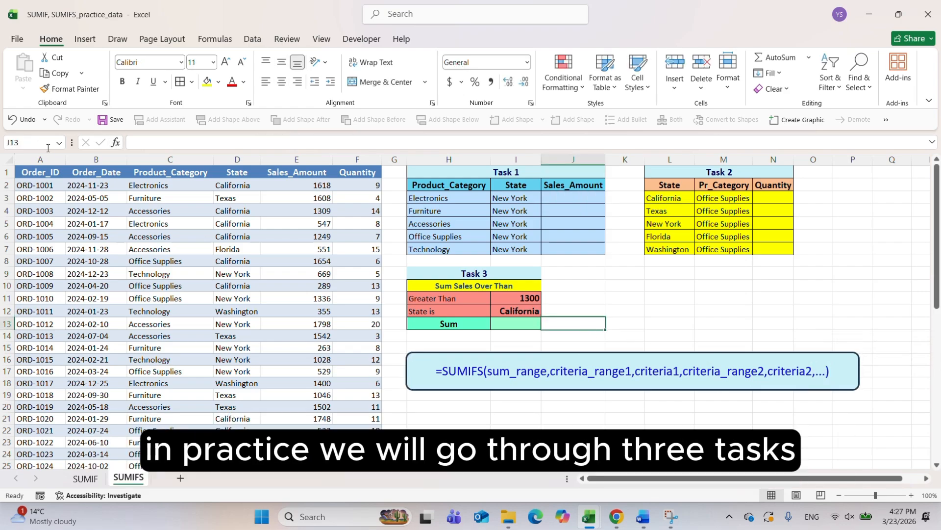
Examine the order data, the three task tables, and the Sales_Amount, Product_Category and State columns that Task 1 relies on
left_click_drag(40, 157, 360, 183)
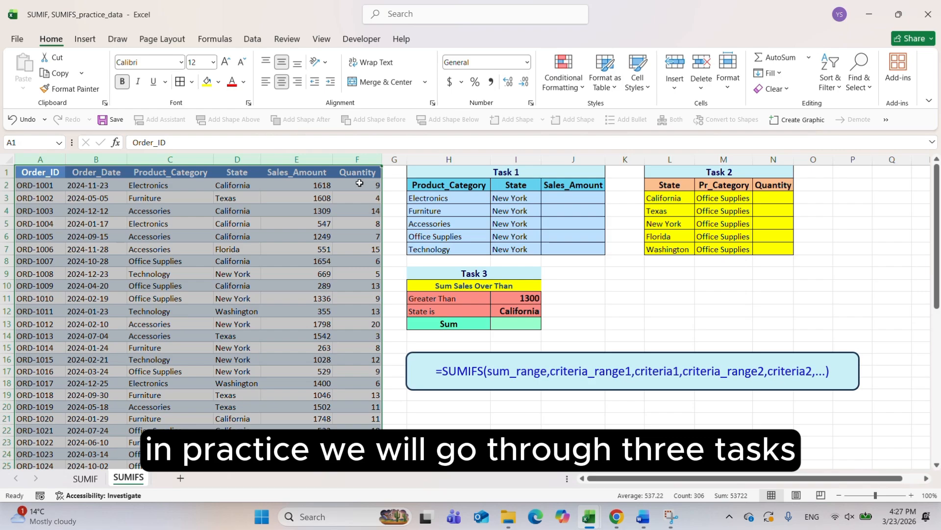
left_click_drag(434, 173, 550, 248)
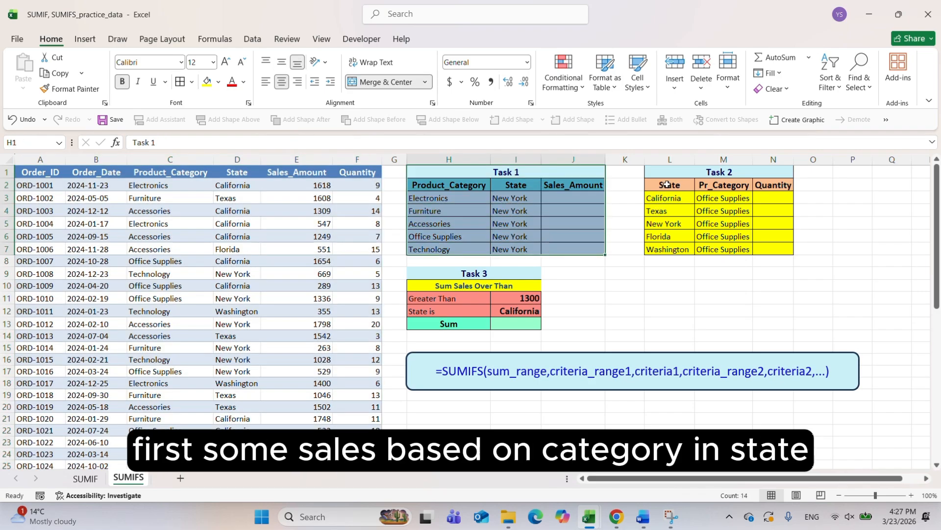
left_click_drag(670, 174, 657, 251)
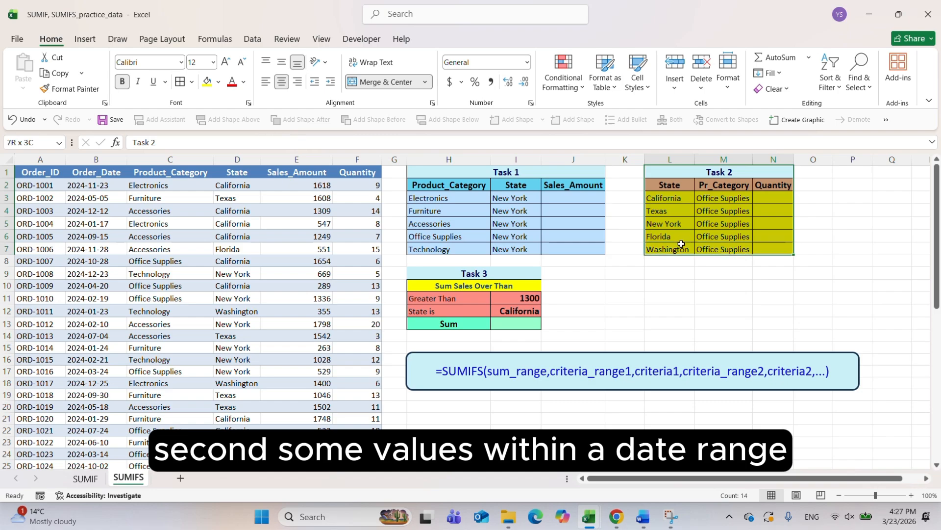
left_click_drag(452, 263, 483, 325)
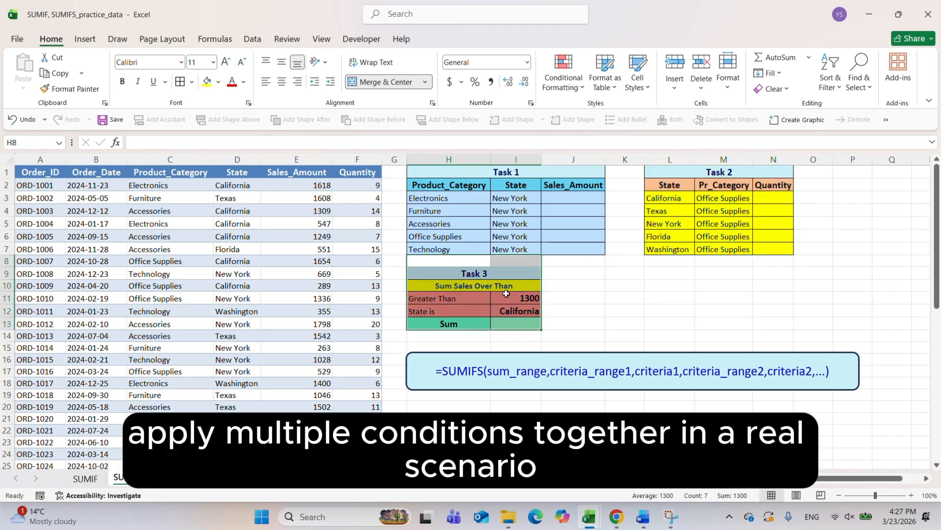
left_click(558, 201)
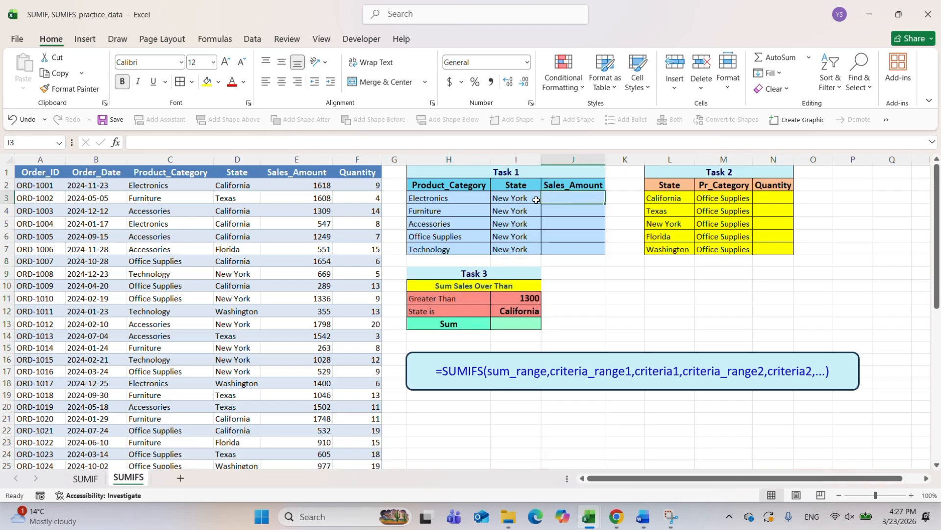
left_click(295, 159)
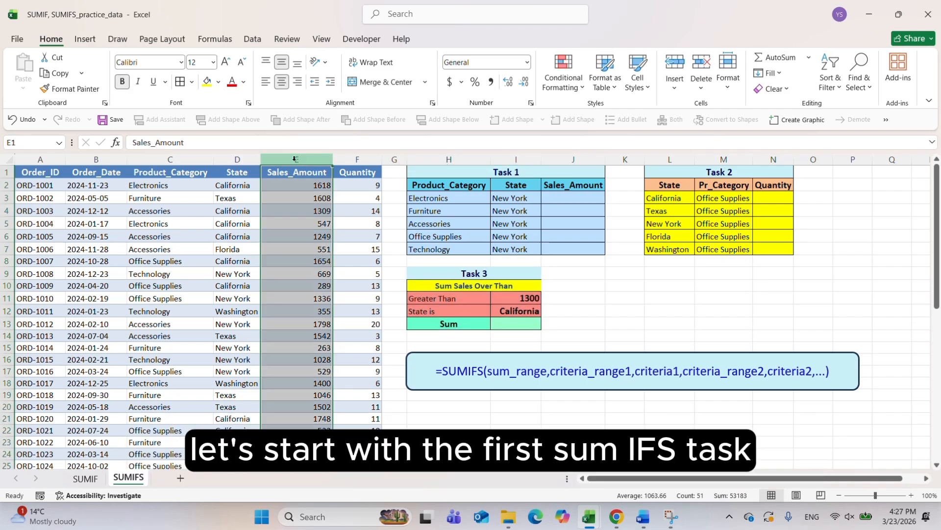
left_click(447, 186)
left_click(172, 159)
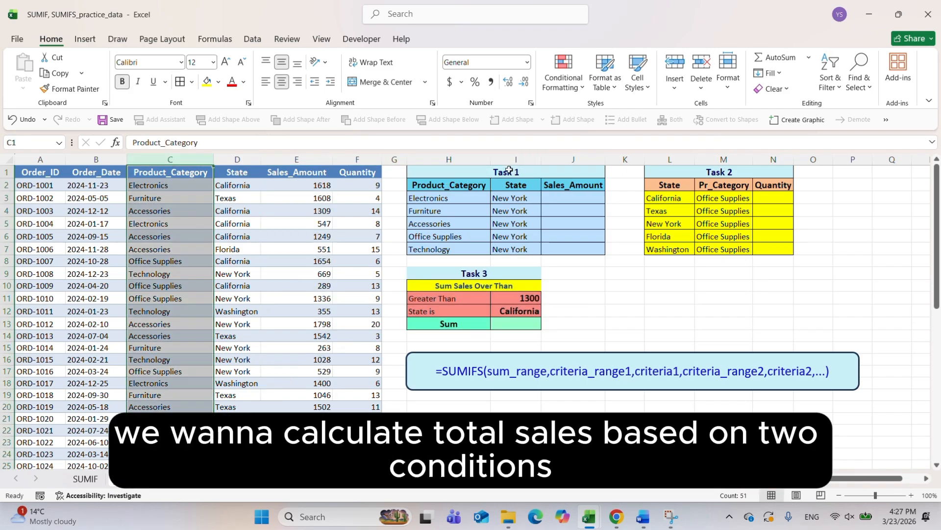
left_click(490, 195)
left_click(244, 159)
Begin a SUMIFS formula in J3 with the absolute Sales_Amount range $E$2:$E$51 as the sum range
left_click(573, 197)
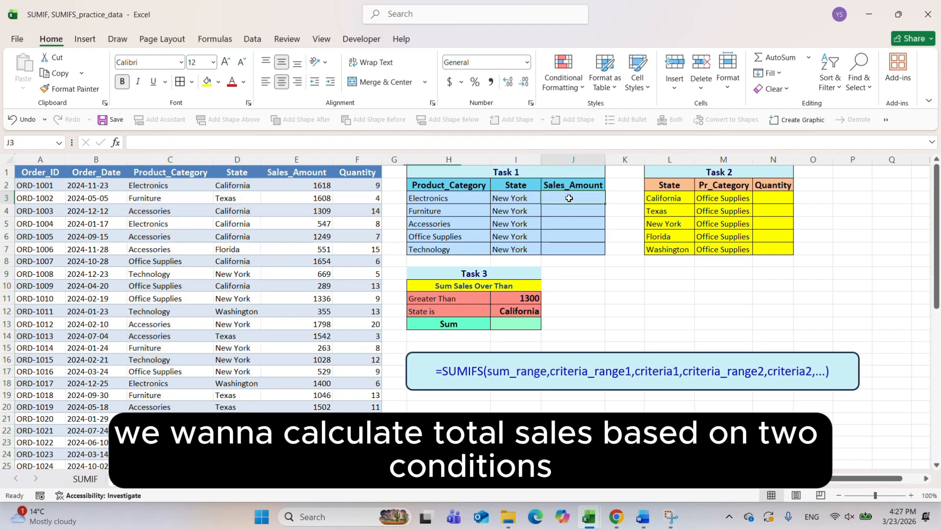
type("=SUMIFS(")
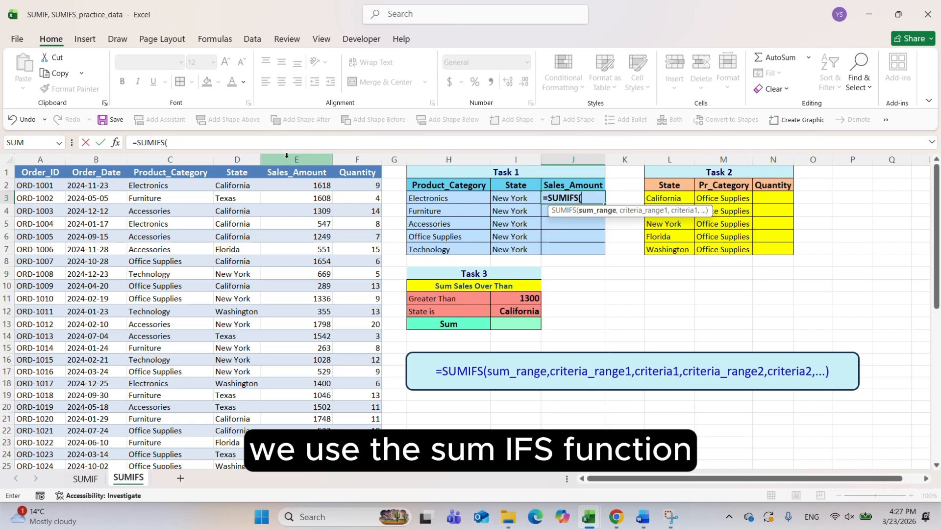
type("E2")
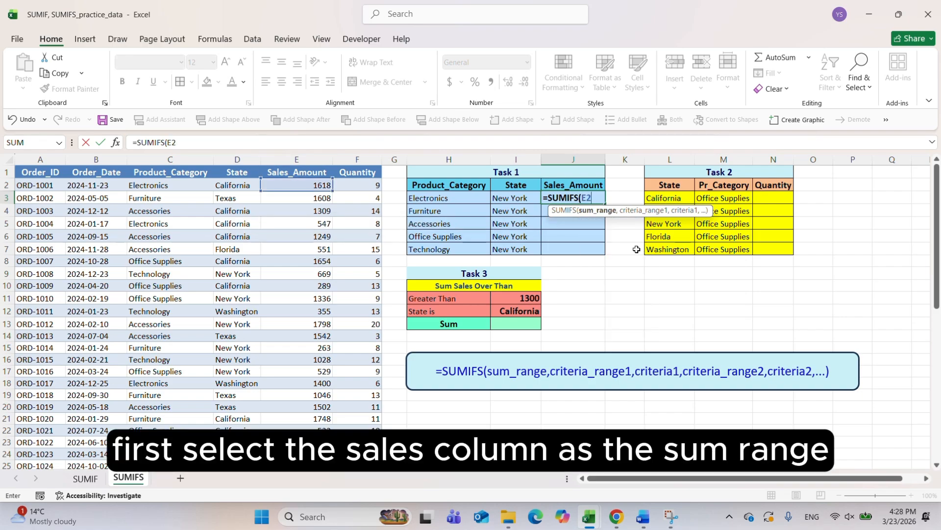
key("F4")
type(":E51")
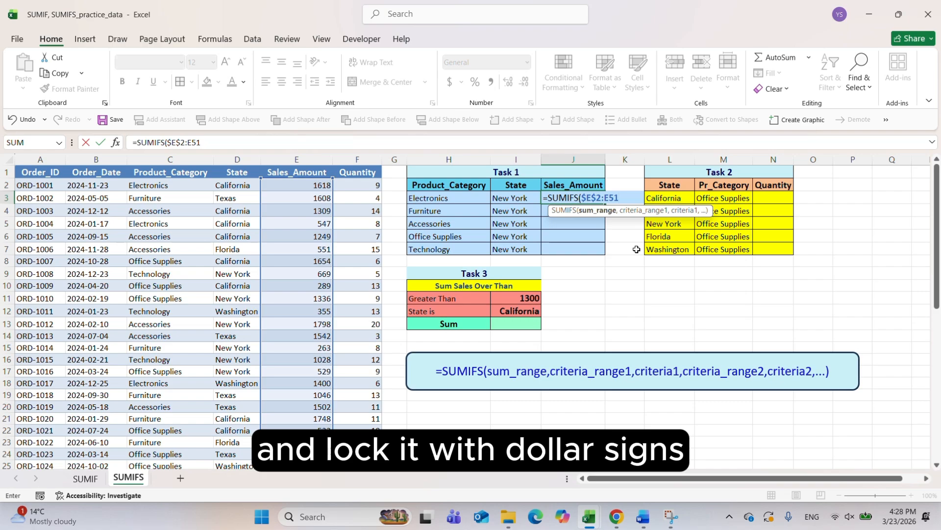
key("F4")
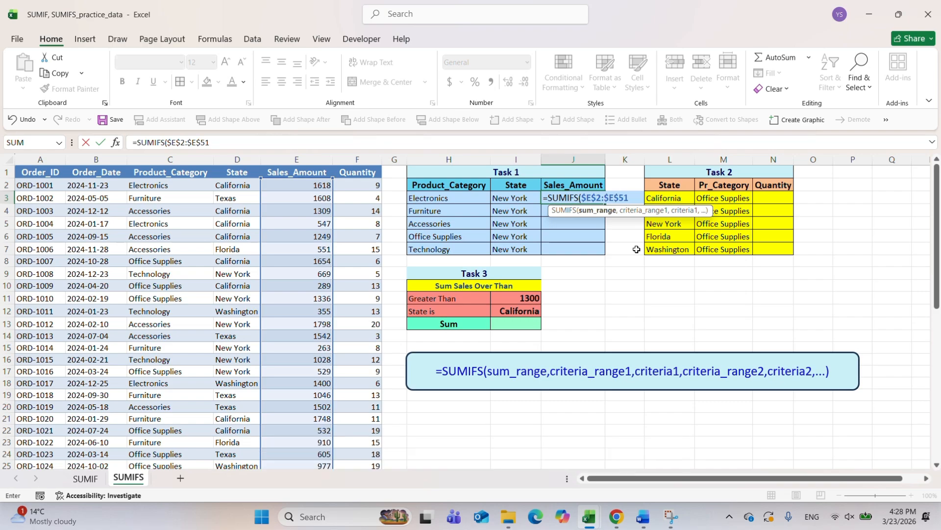
Add the first condition to the J3 formula, using $C$1:$C$51 as the criteria range and H3 as the criterion
type(",")
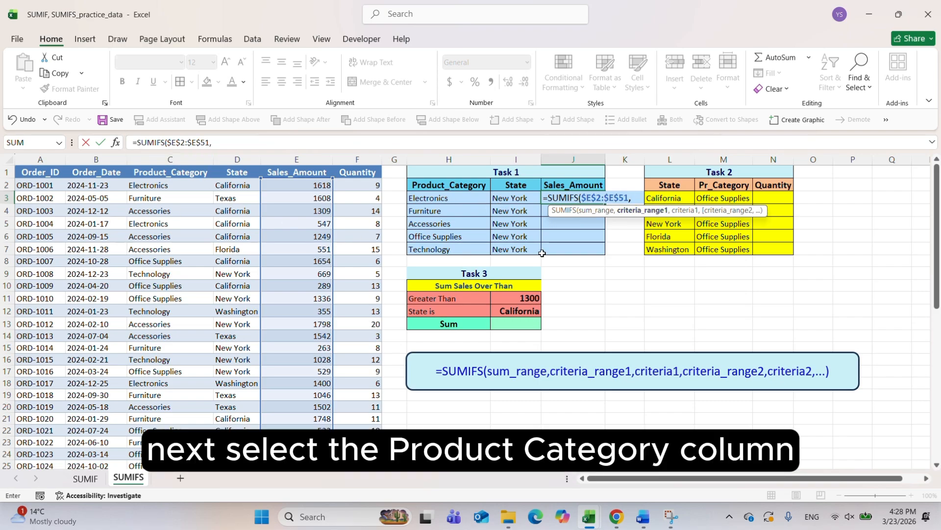
type("$C$1")
key("F4")
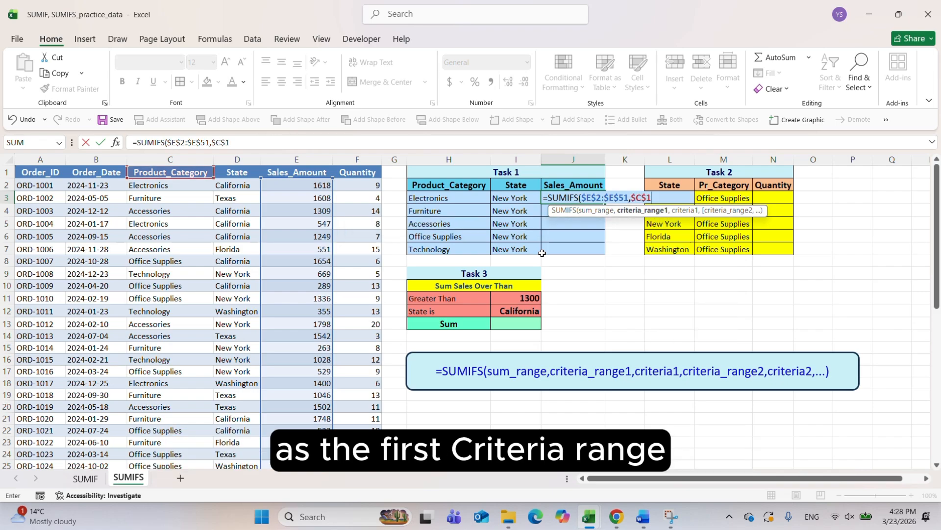
type(":$")
type("C$51")
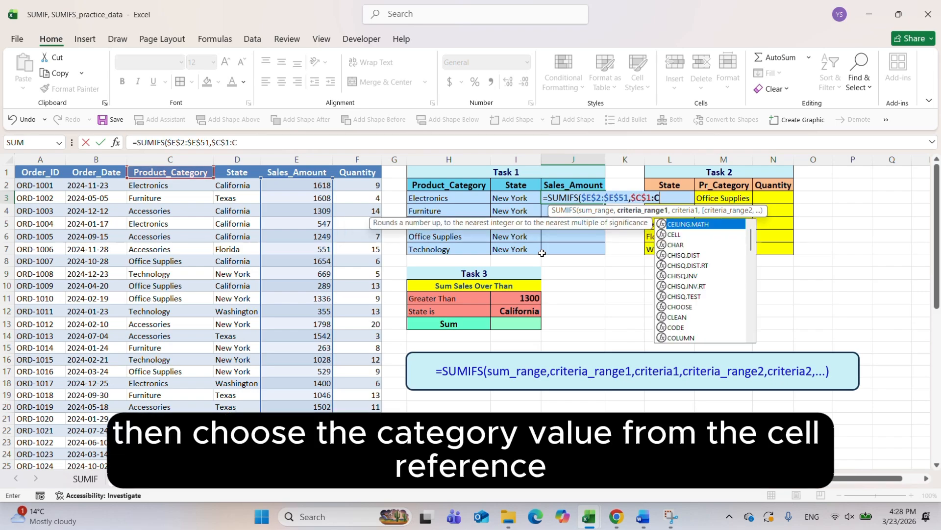
key("F4")
type(",")
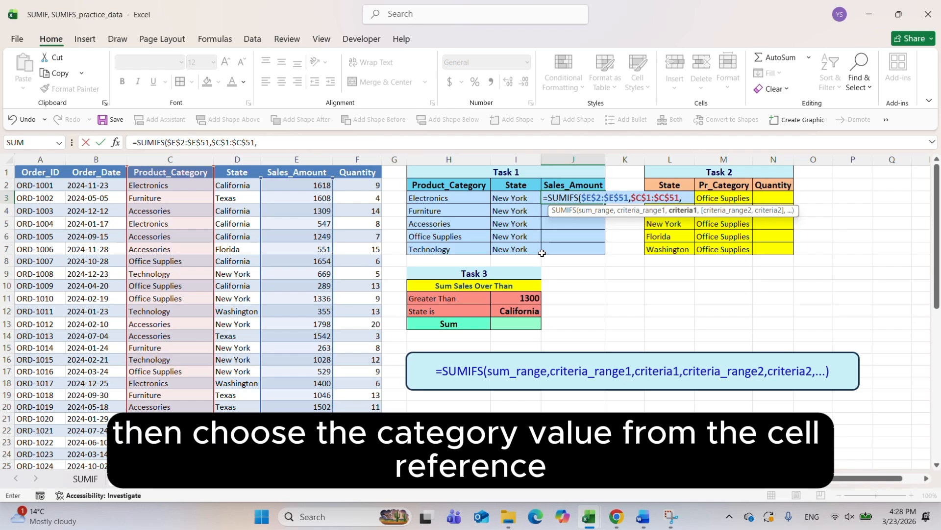
left_click(438, 197)
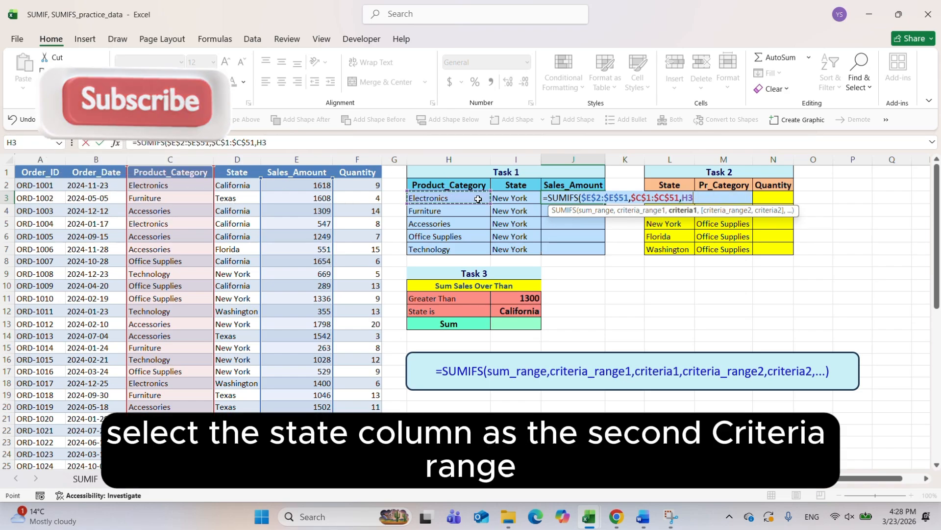
Add the second condition with the State range $D$2:$D$51 and criterion I3, and complete the J3 formula
type(",")
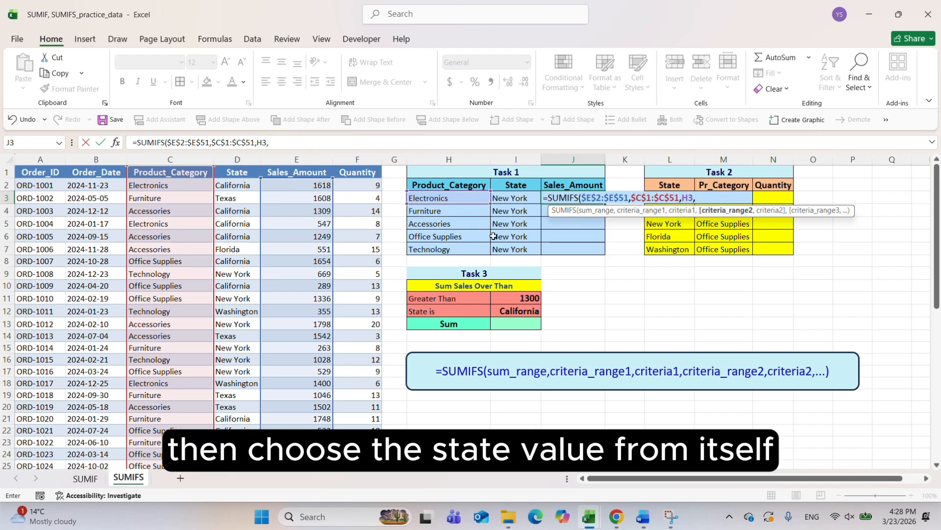
type("D2")
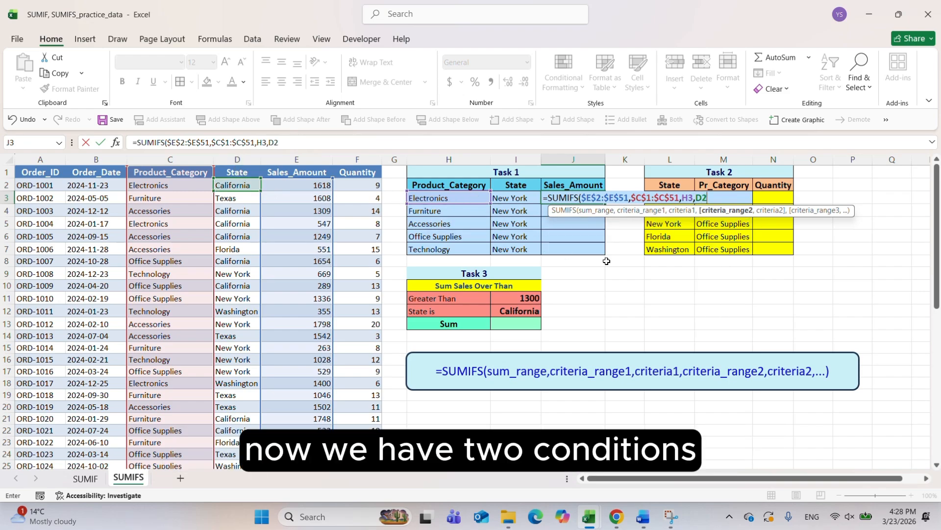
key("F4")
type(":$D$51")
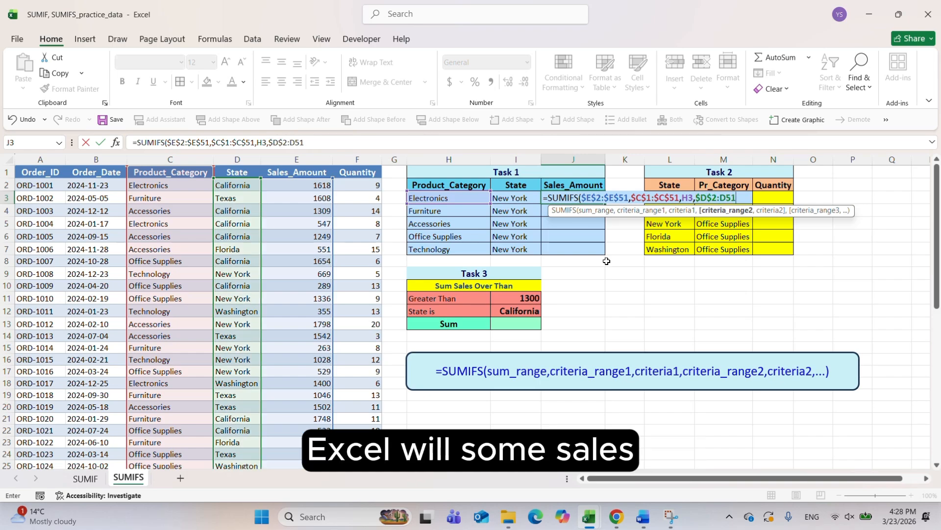
key("F4")
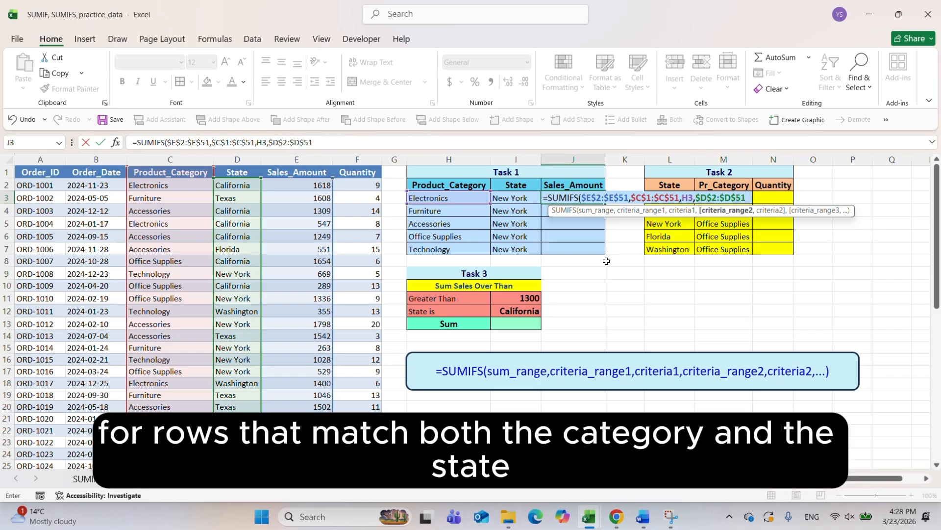
type(",")
left_click(516, 199)
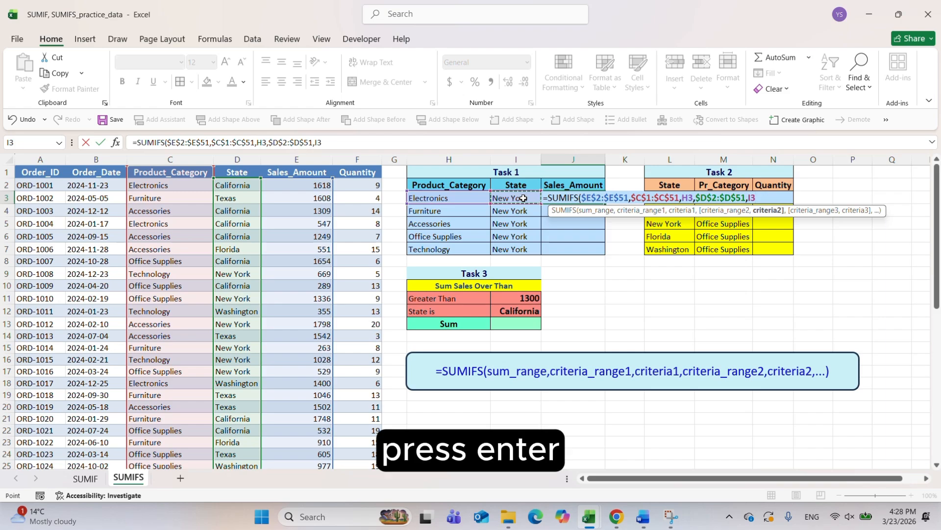
key("Return")
Correct the first criteria range in J3 to $C$2:$C$51 and fill the formula down through J7
double_click(582, 197)
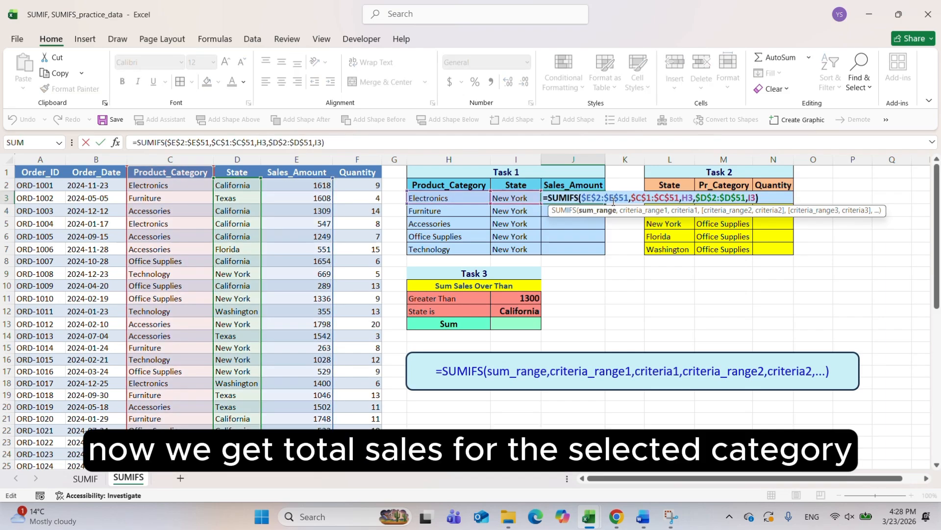
left_click(649, 197)
key("BackSpace")
type("2")
key("Return")
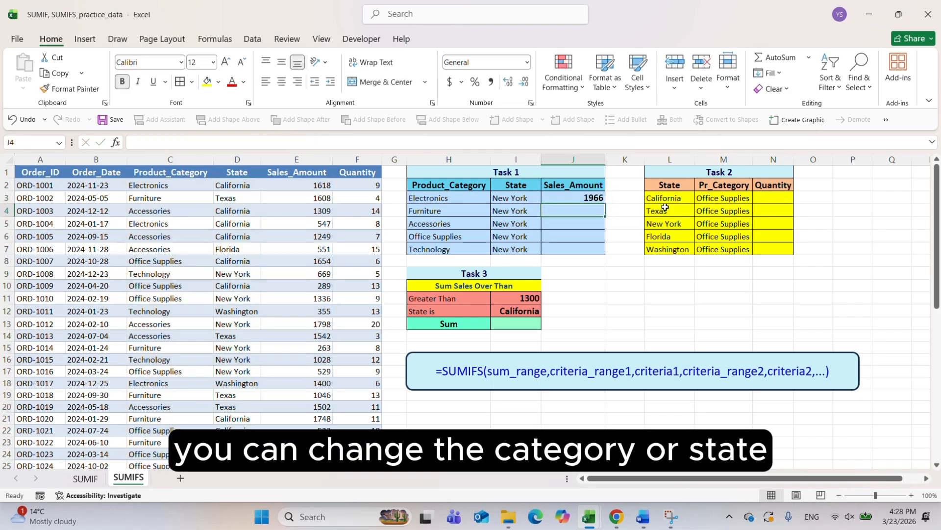
left_click(588, 198)
left_click_drag(605, 203, 604, 251)
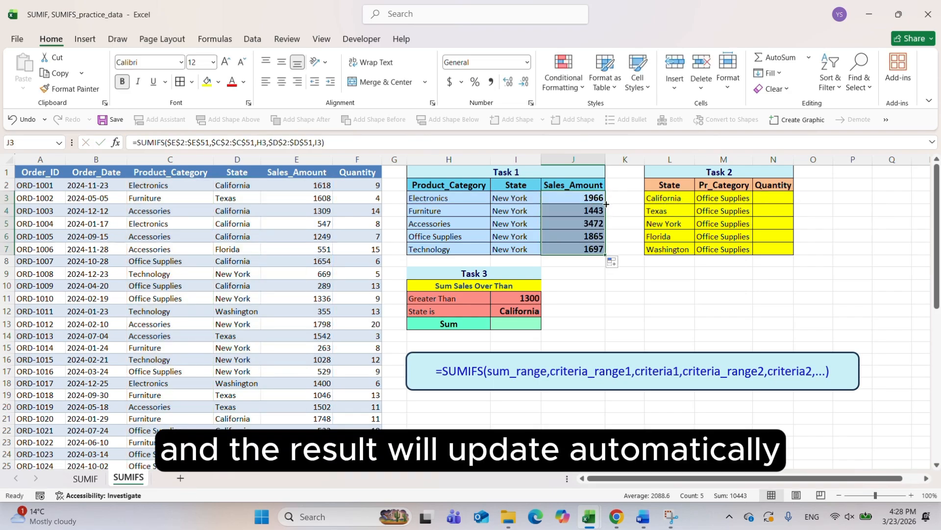
Review the states, product categories and Quantity header in Task 2 against the Quantity column of the order data
left_click_drag(667, 198, 671, 249)
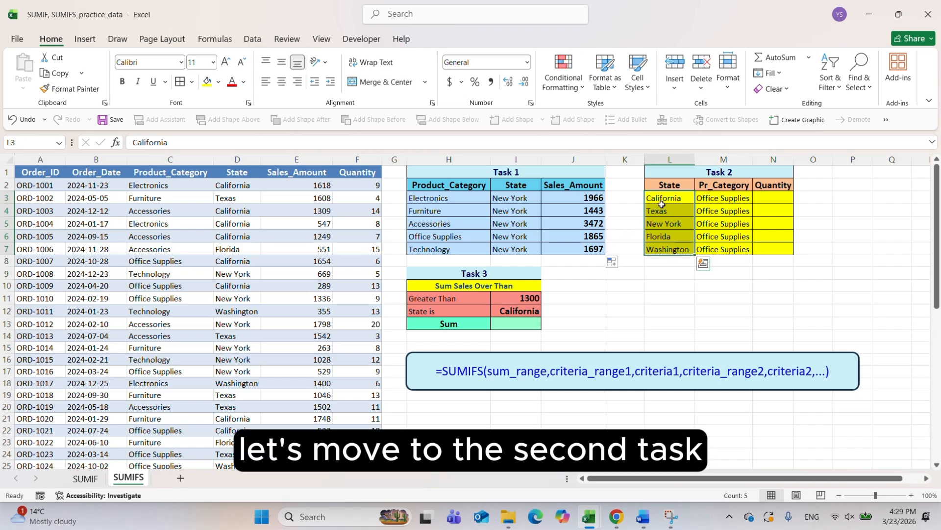
left_click_drag(724, 198, 723, 248)
left_click(769, 186)
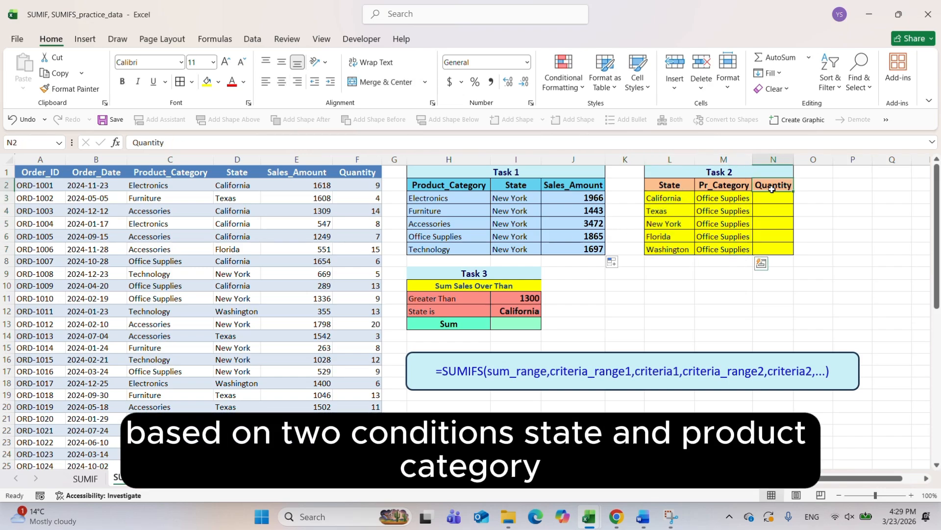
left_click(370, 174)
Begin a SUMIFS formula in N3 with the absolute Quantity range $F$2:$F$51 as the sum range
left_click(773, 201)
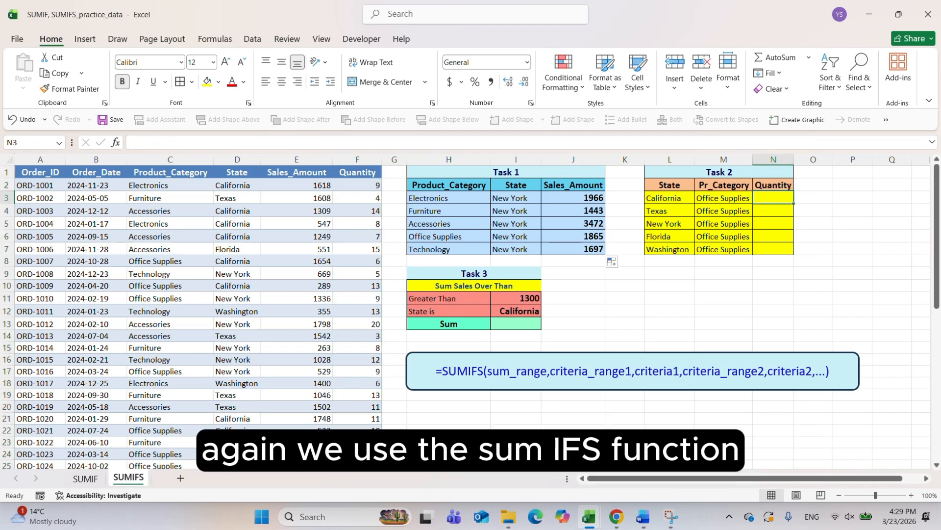
type("=SUMIFS(")
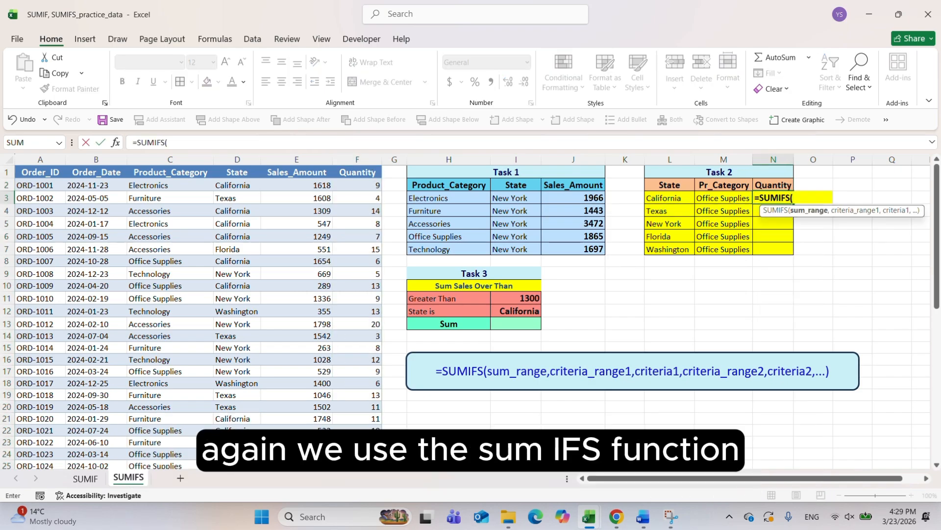
left_click(362, 185)
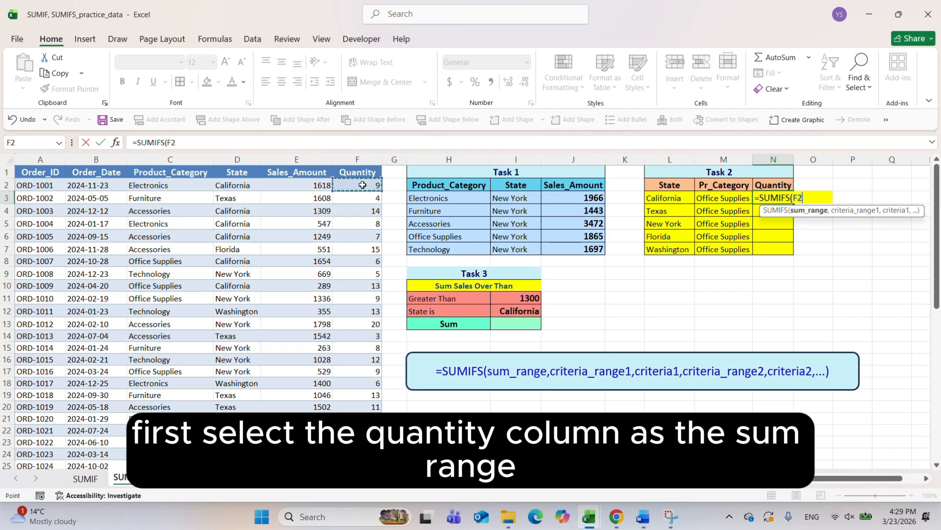
key("ctrl+shift+Down")
key("F4")
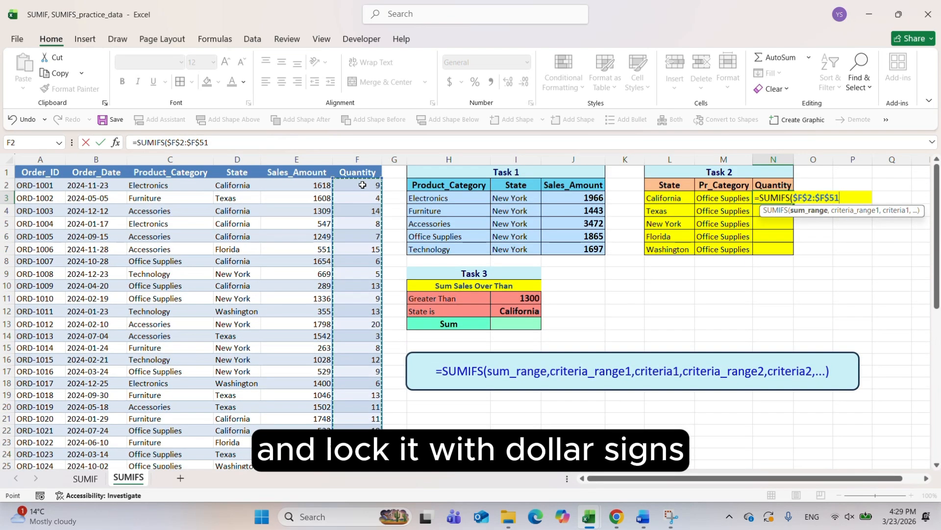
Add the first condition to the N3 formula with the absolute State range $D$2:$D$51 and criterion L3
type(",")
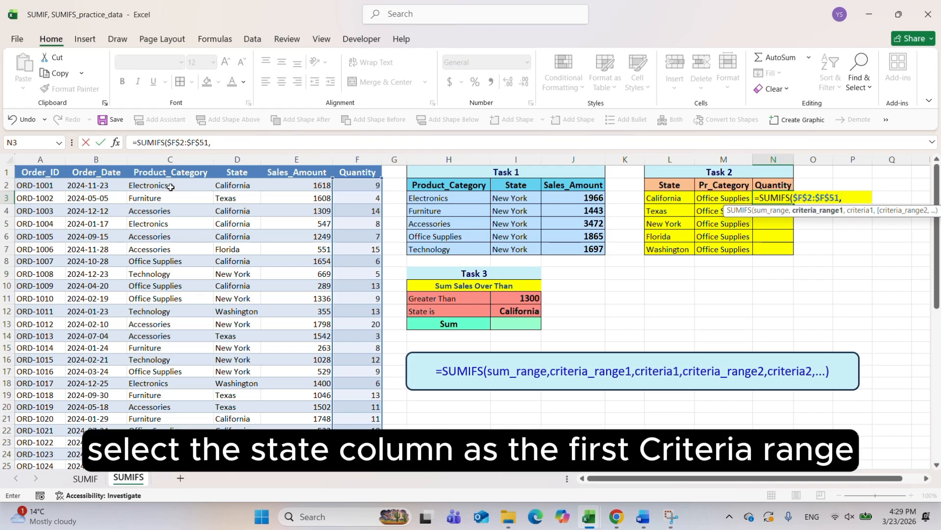
left_click(246, 184)
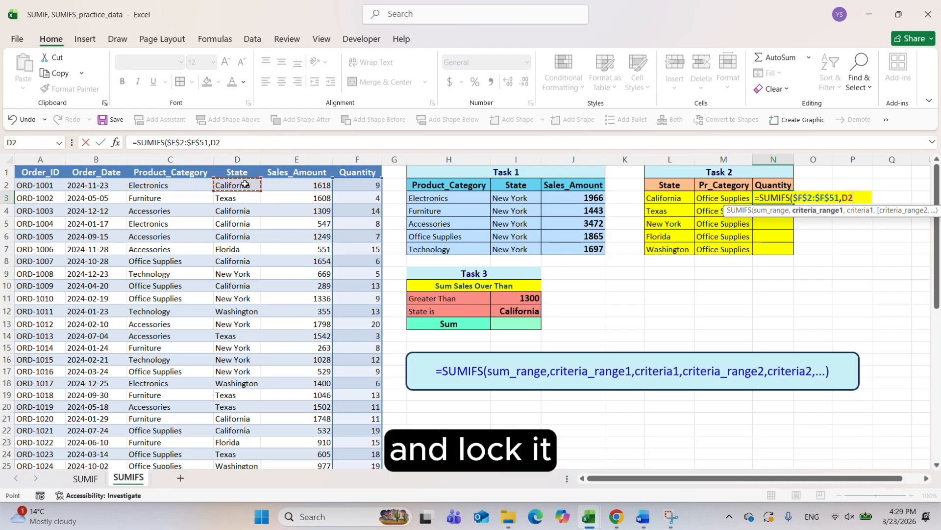
key("ctrl+shift+Down")
key("F4")
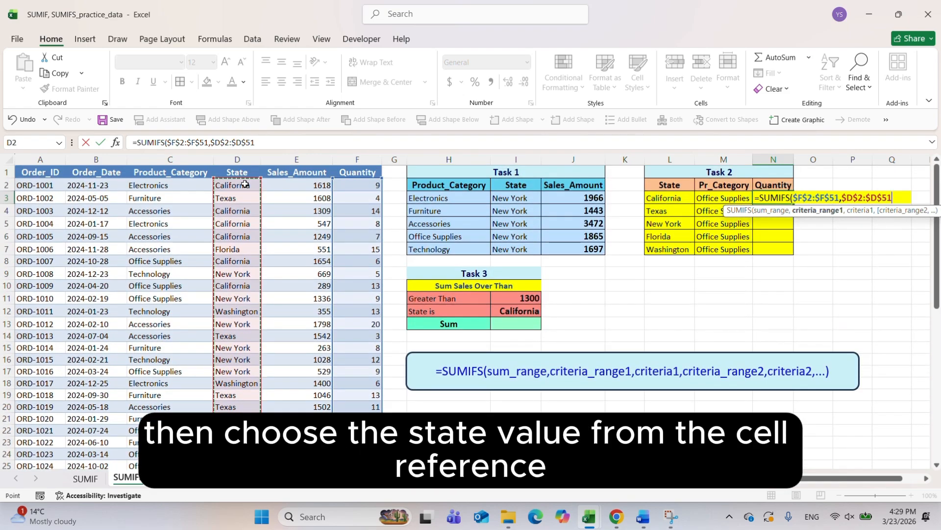
type(",")
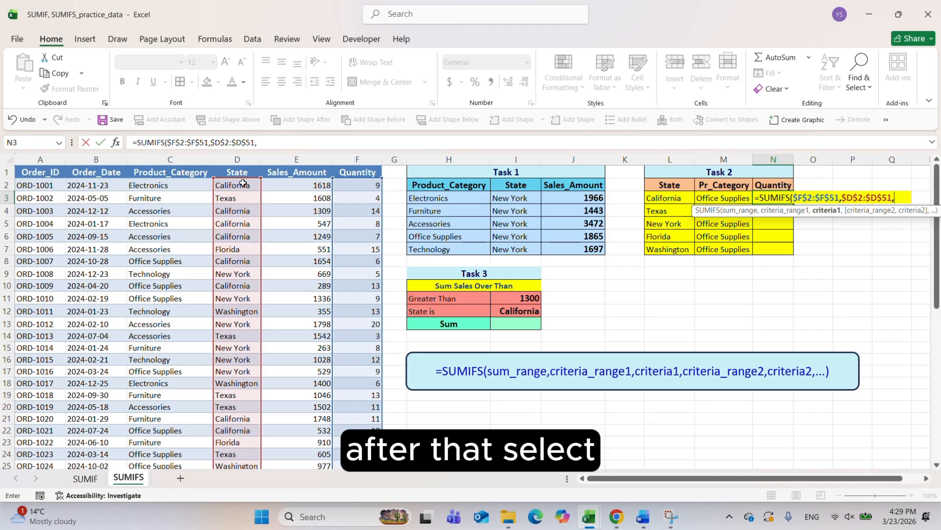
left_click(677, 199)
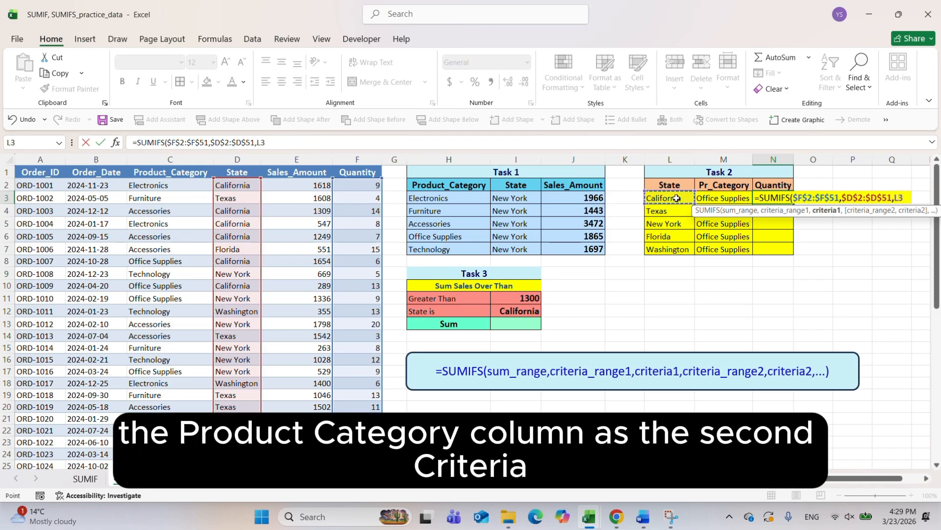
Add the second condition with the absolute Product_Category range $C$2:$C$51 and criterion M3, and complete the N3 formula
type(",")
left_click(159, 183)
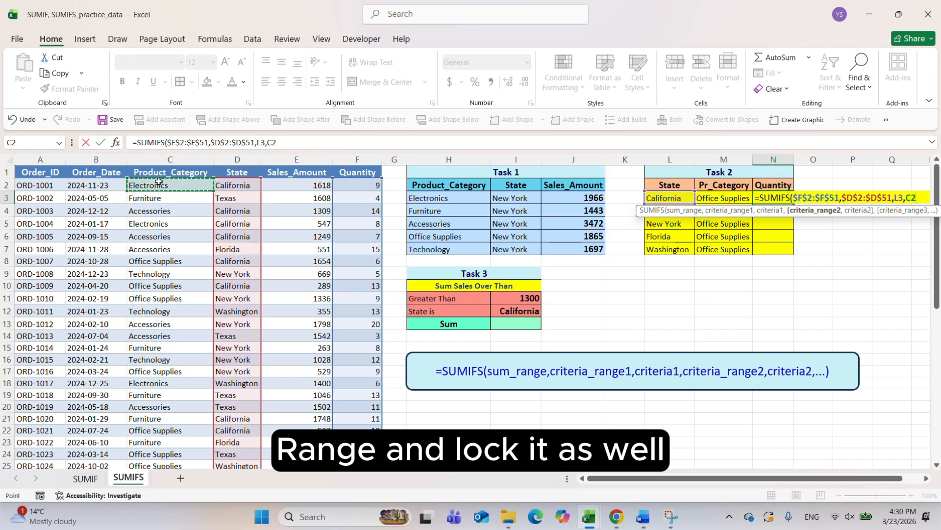
key("ctrl+shift+Down")
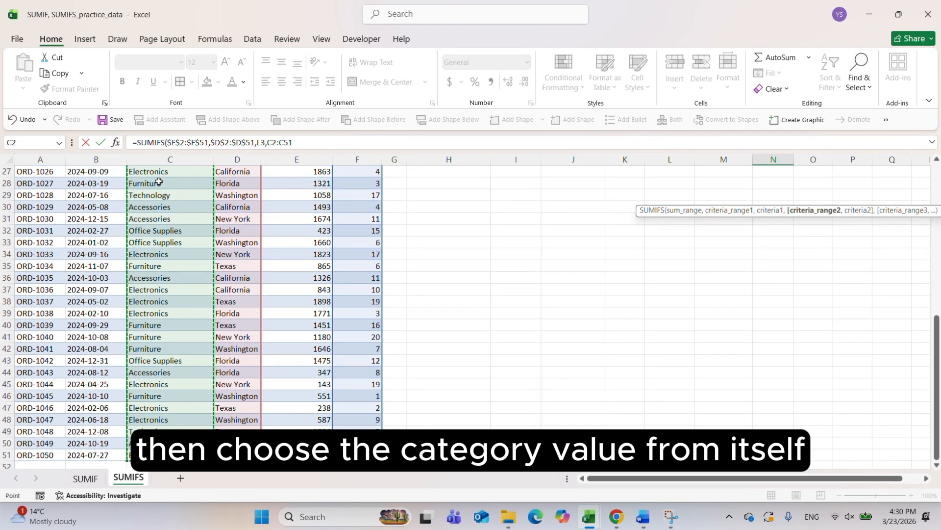
key("F4")
type(",")
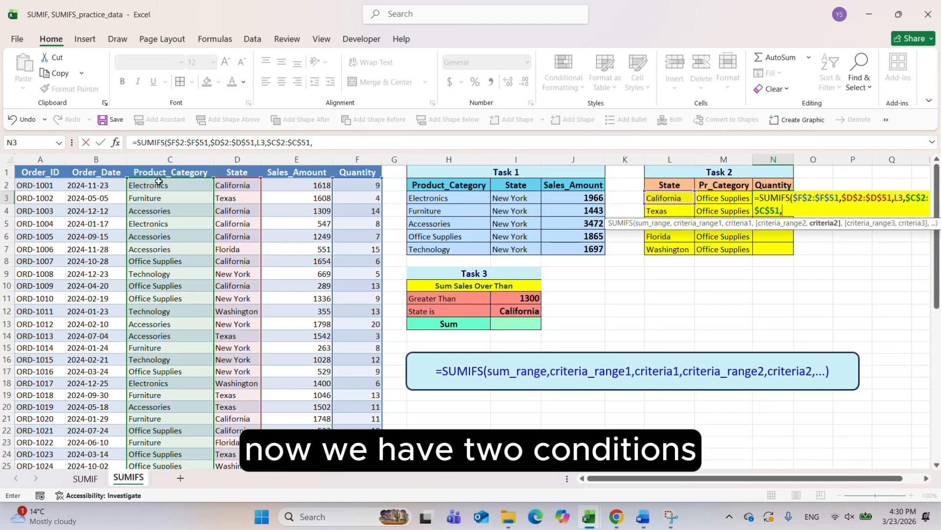
left_click(714, 205)
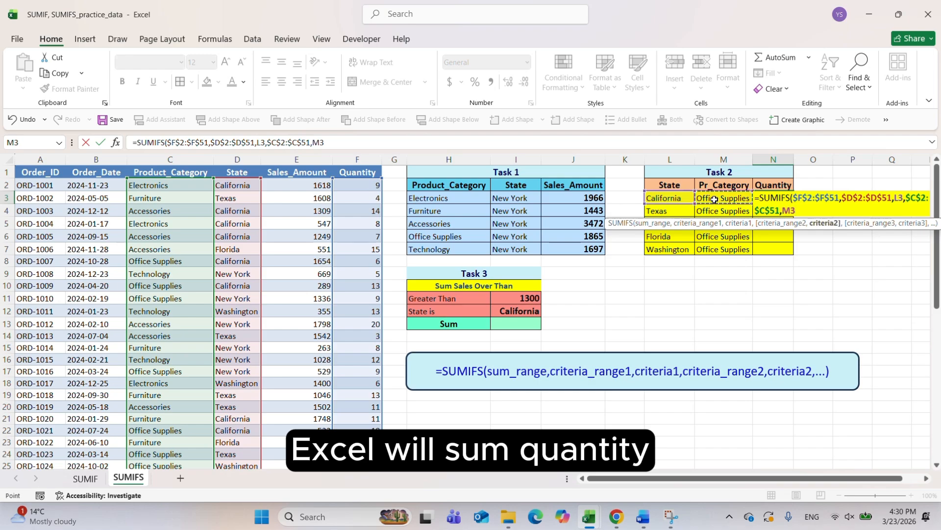
key("Return")
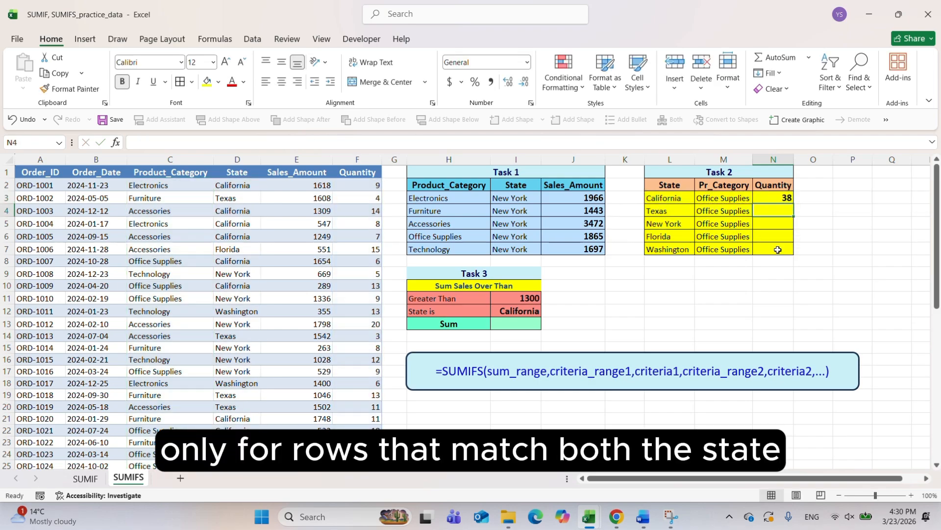
Fill the N3 quantity formula down through N7 for the remaining states in Task 2
left_click(788, 199)
left_click(795, 207)
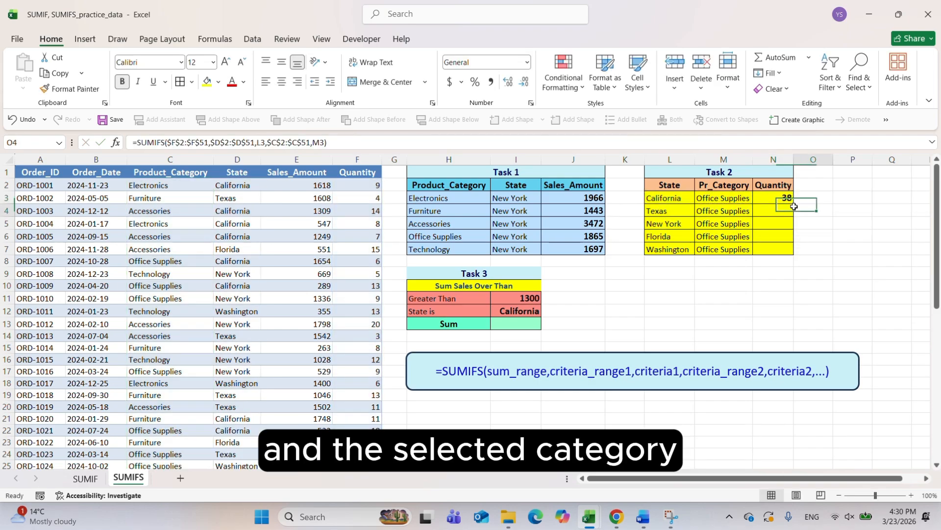
left_click(784, 198)
left_click_drag(793, 204, 791, 249)
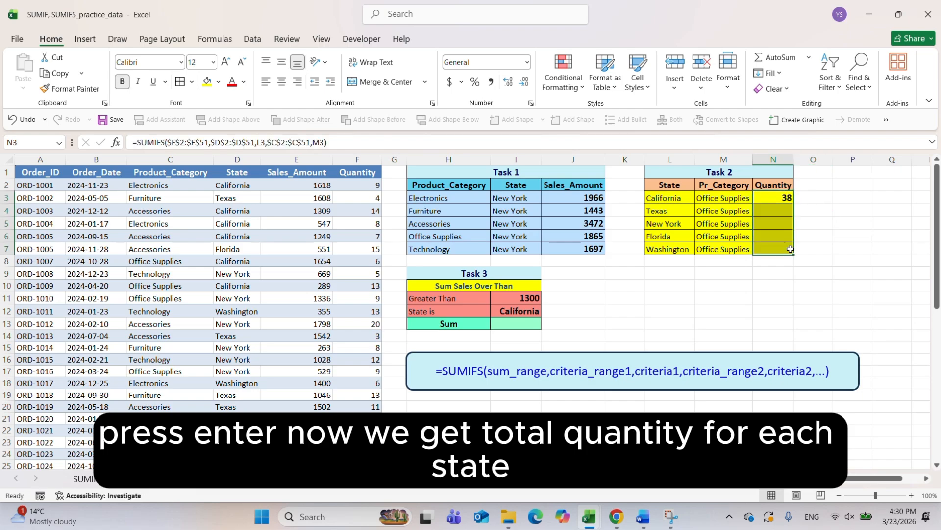
left_click(775, 239)
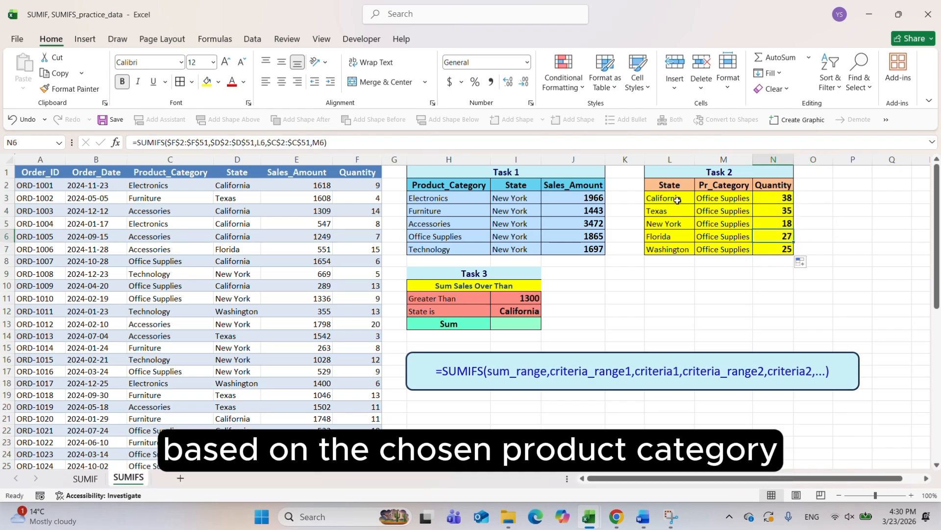
Review the Task 2 states and categories, and compare the Task 3 conditions with the Sales_Amount and State columns
left_click_drag(671, 199, 670, 252)
left_click(705, 201)
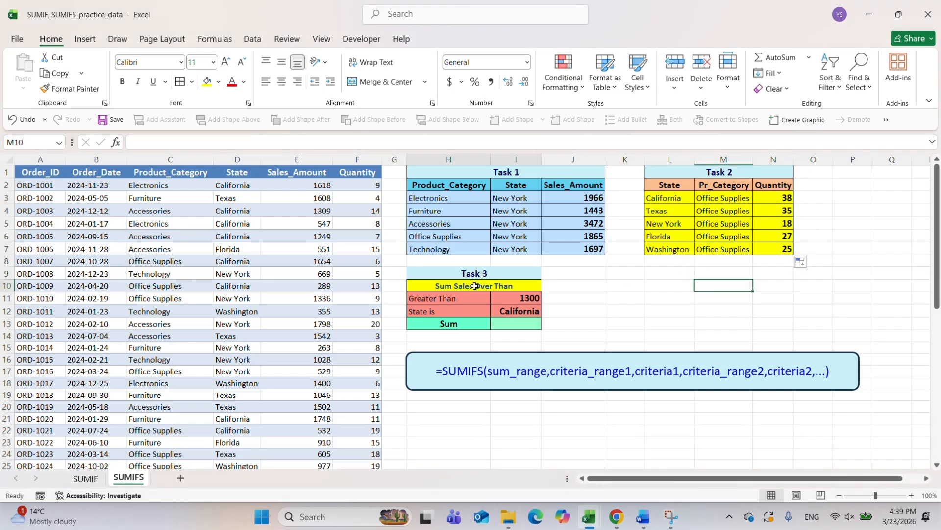
left_click(304, 160)
left_click(461, 299)
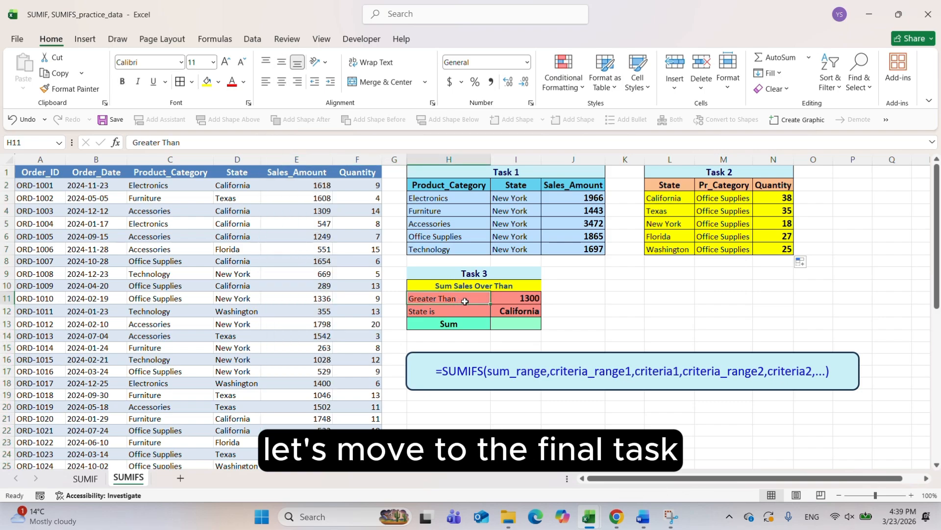
left_click(514, 302)
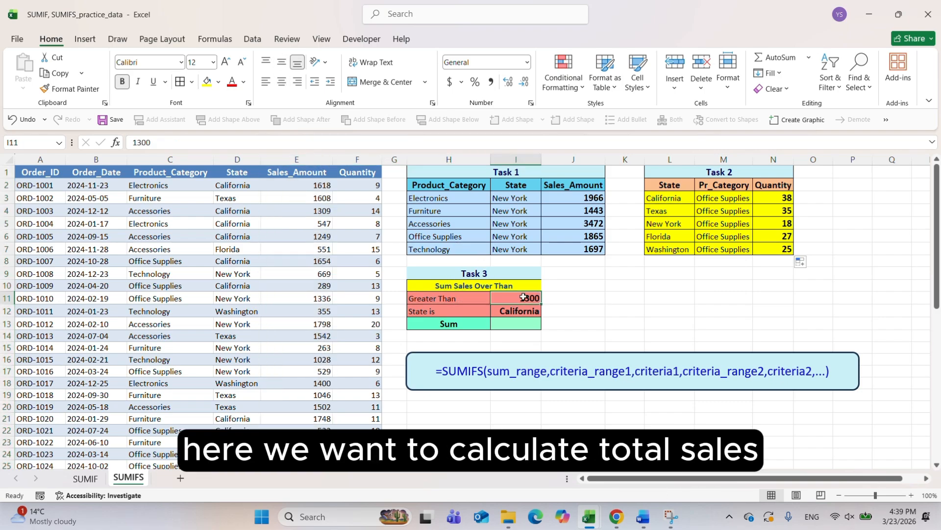
left_click(238, 160)
Begin a SUMIFS formula in I13 with the absolute Sales_Amount range $E$2:$E$51 as the sum range
left_click(518, 325)
type("=SU")
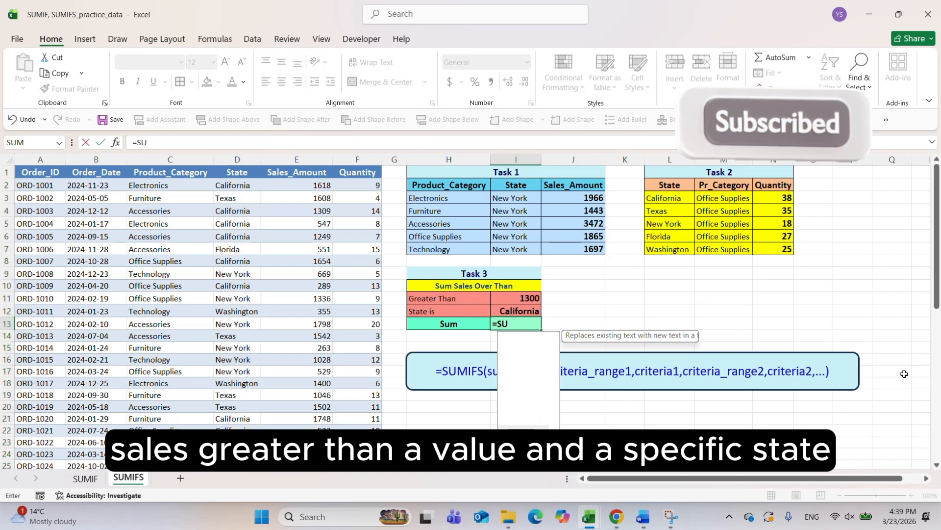
type("MIFS(E2")
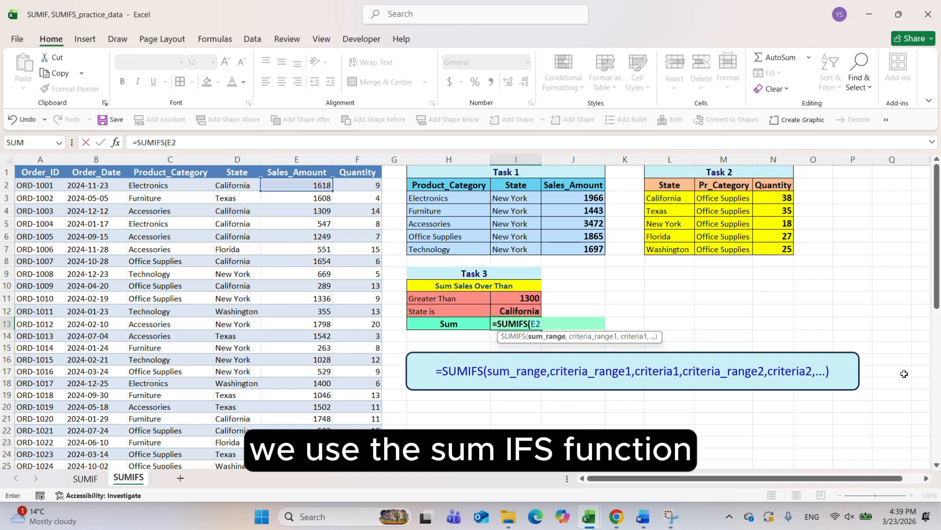
key("F4")
type(":E51")
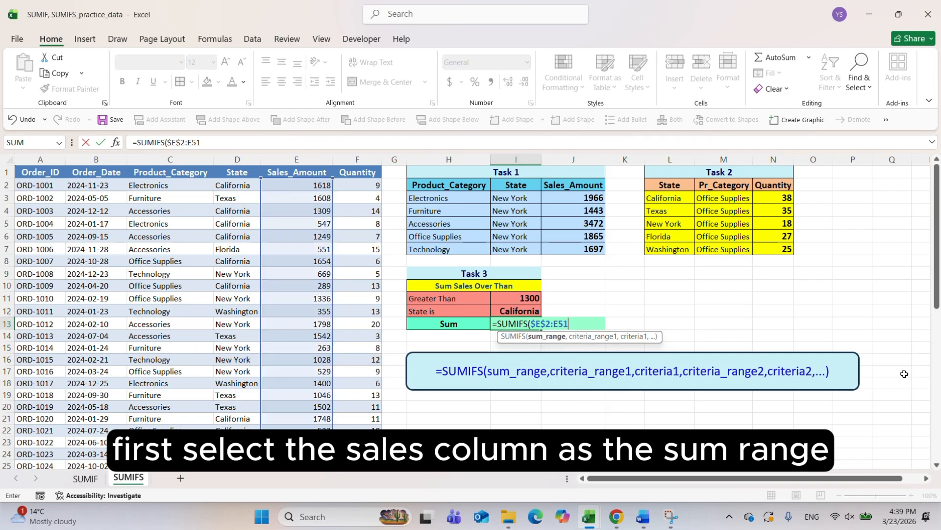
key("F4")
Add the first condition to the I13 formula with the criteria range $E$2:$E$51 and the criterion ">="&I11
type(",E2")
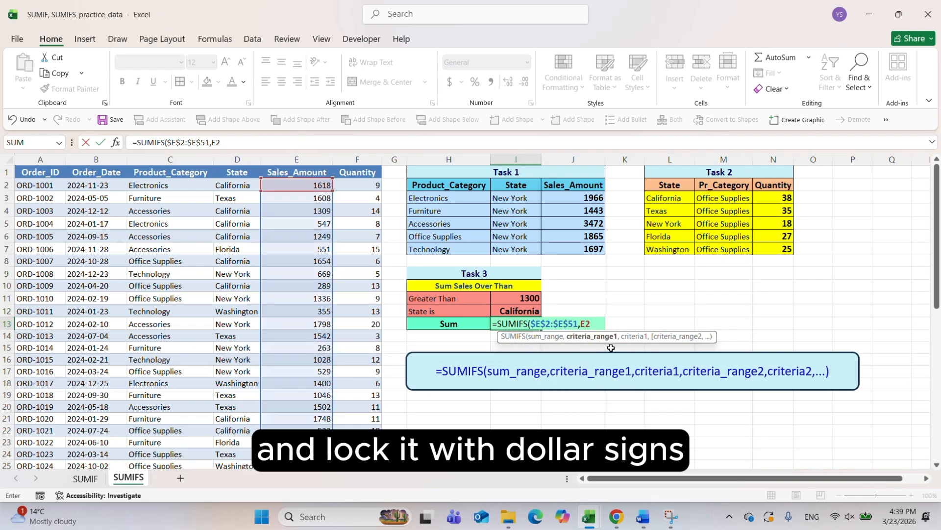
key("F4")
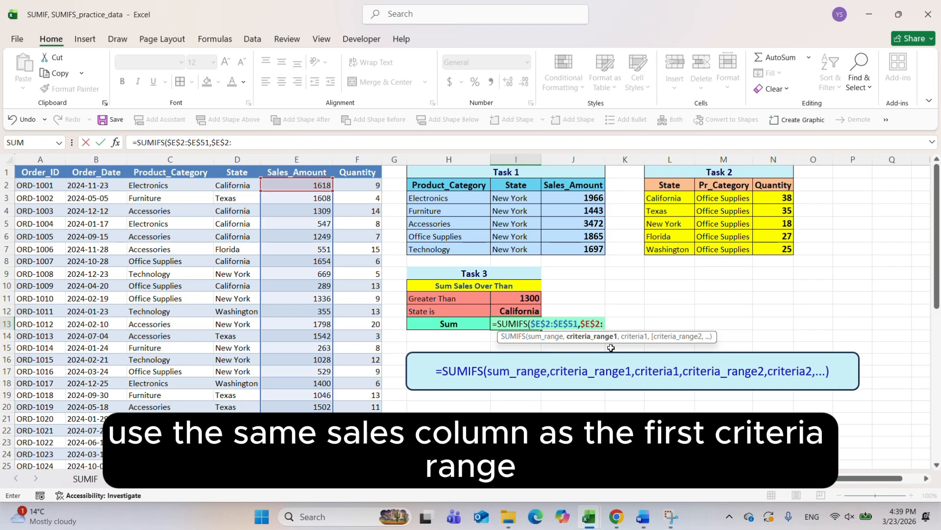
type(":E51")
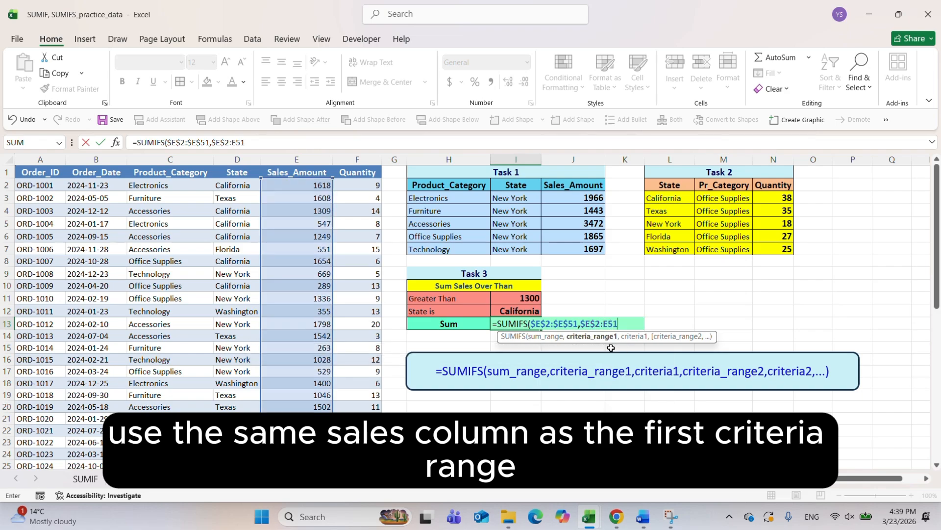
key("F4")
type(",")
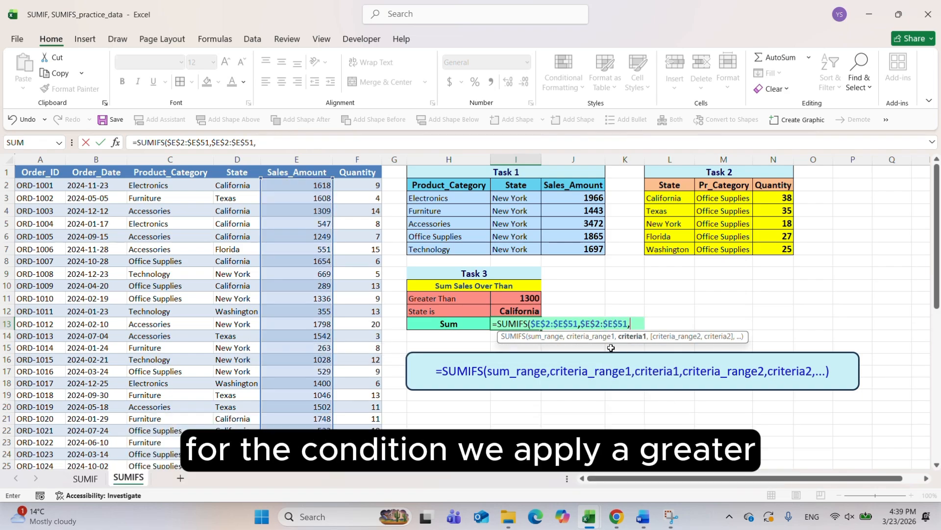
type("\"")
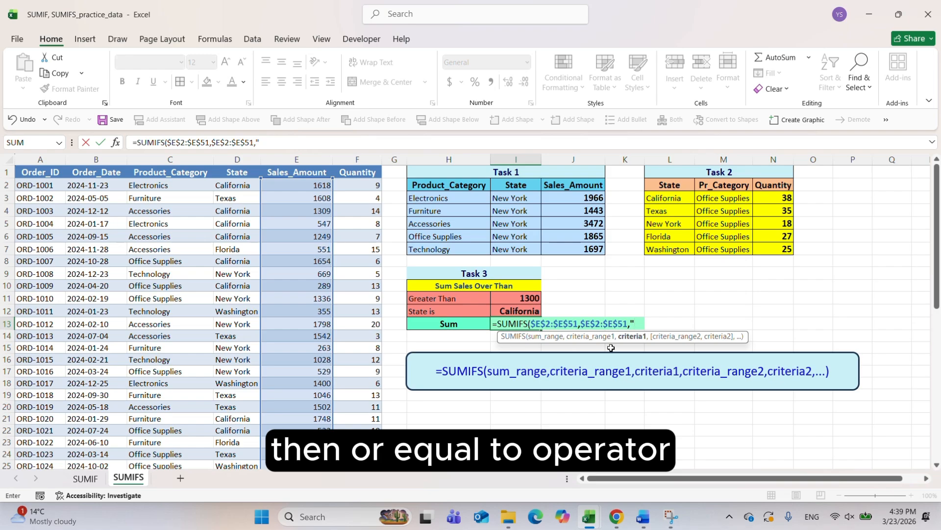
type(">+")
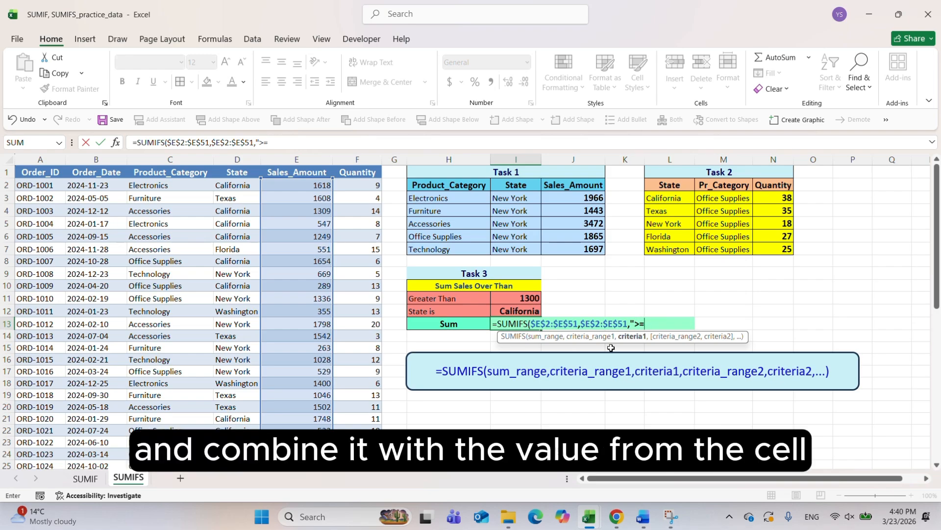
type("\"&")
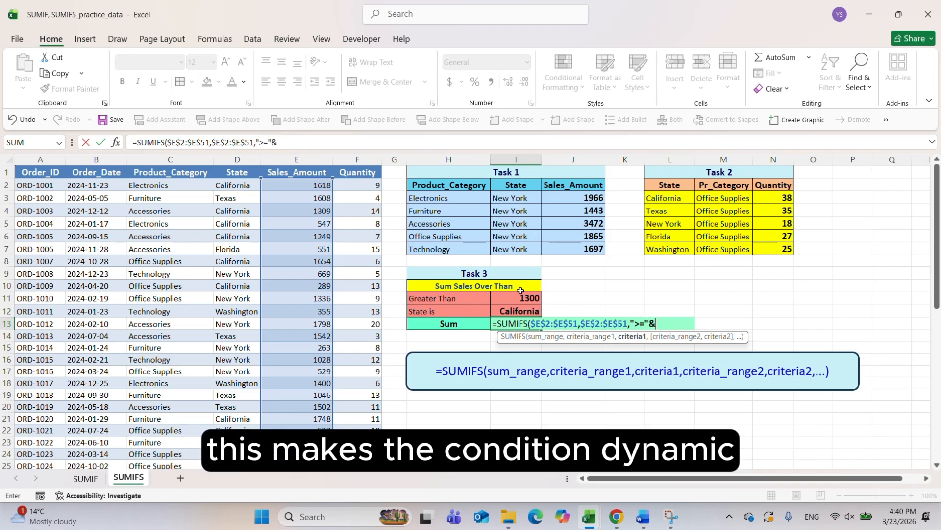
left_click(517, 298)
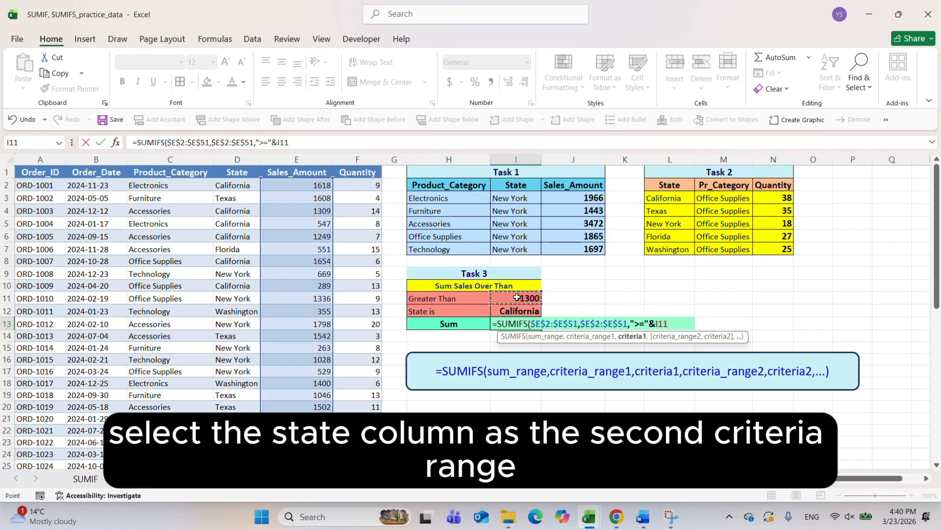
Add the second condition with the absolute State range $D$2:$D$51 and criterion I12, and complete the I13 formula
type(",D2")
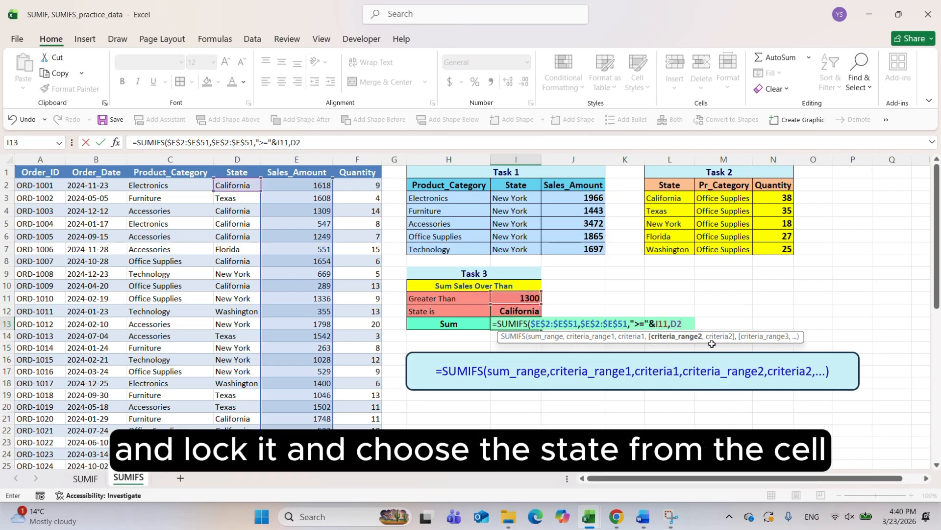
key("F4")
type(":")
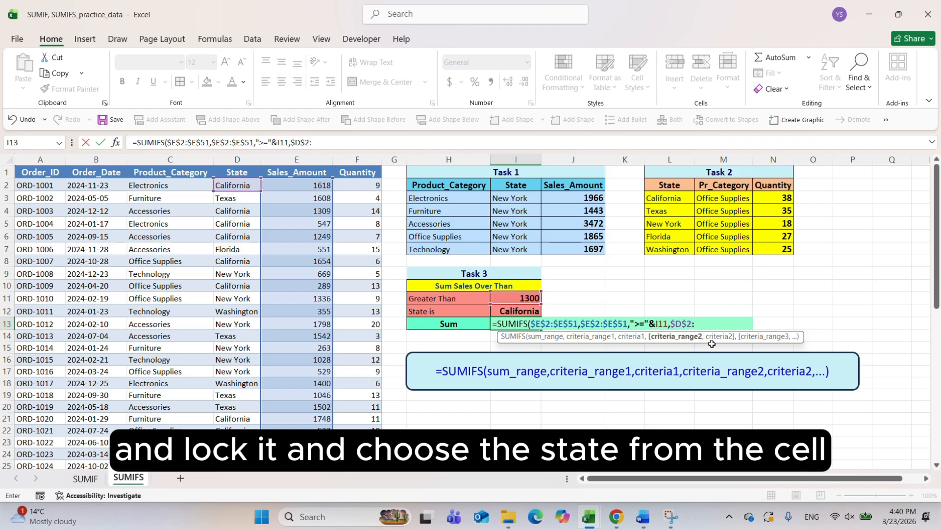
type("D51")
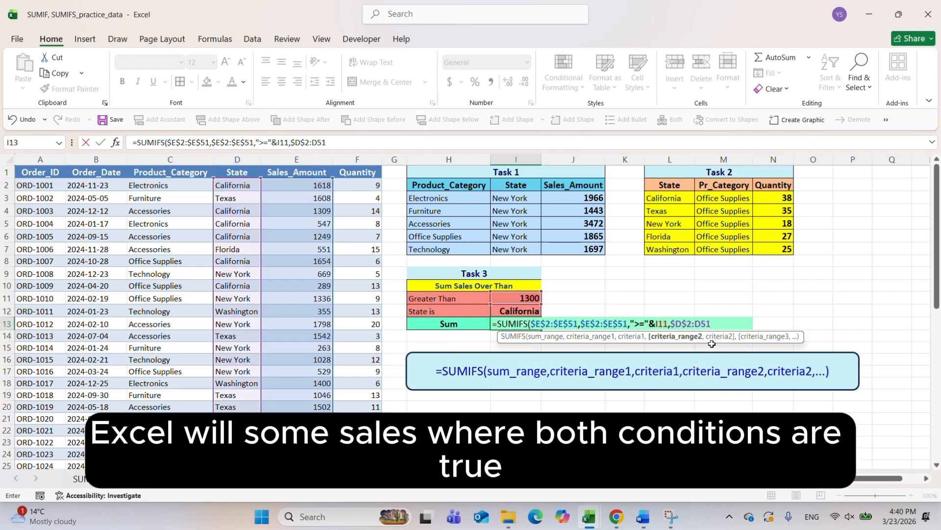
key("F4")
type(",")
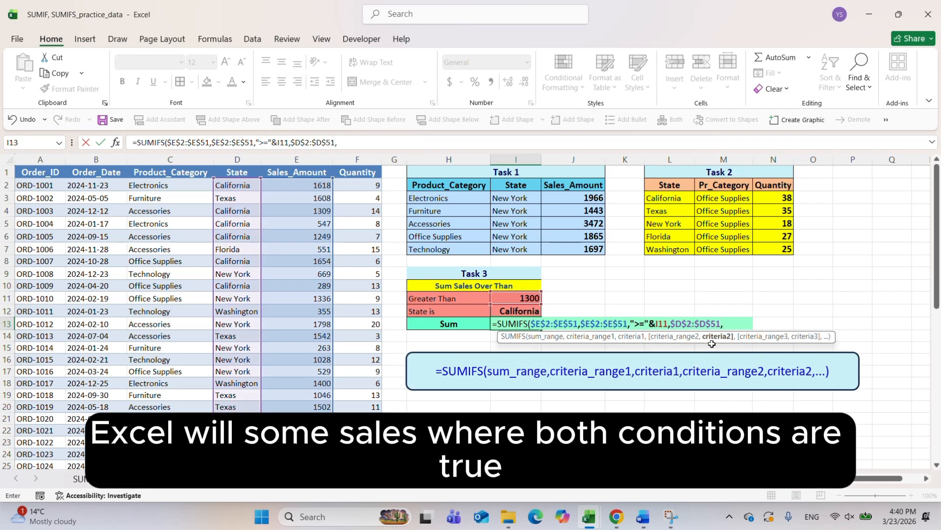
left_click(532, 311)
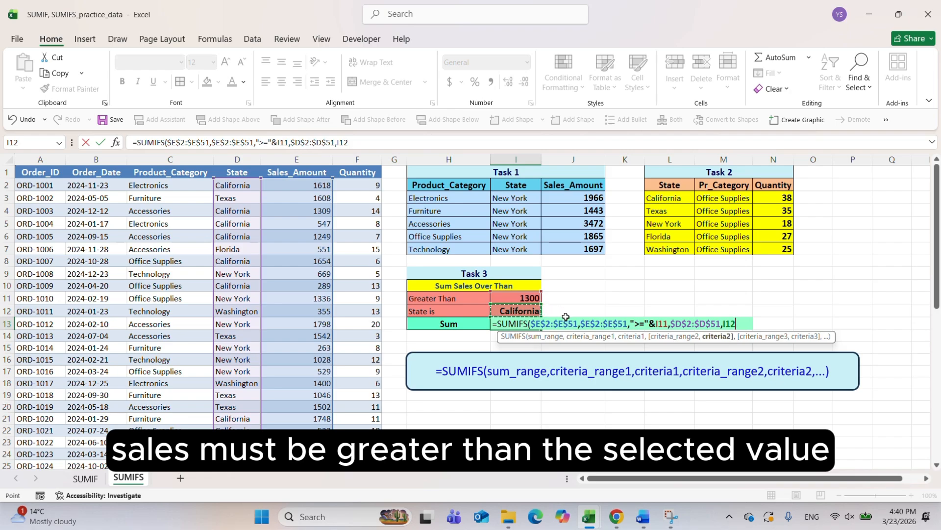
key("Return")
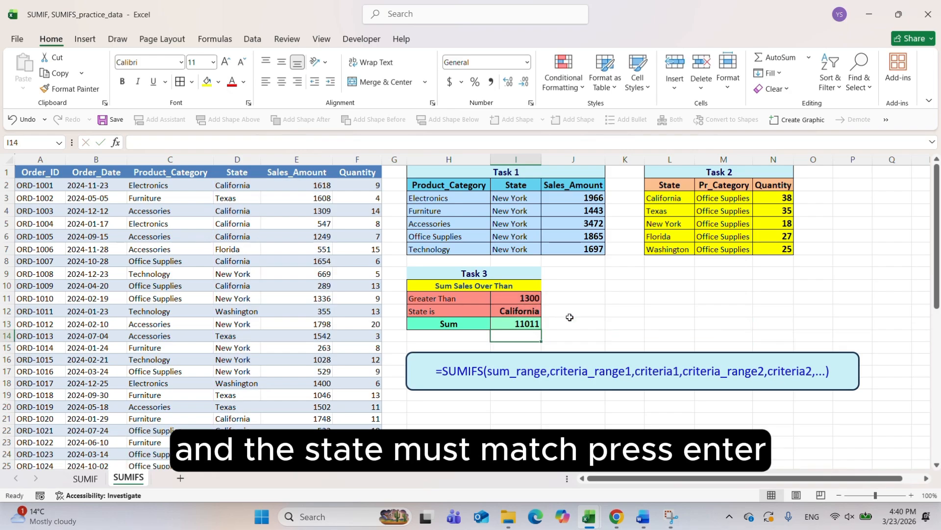
left_click(516, 322)
left_click(516, 297)
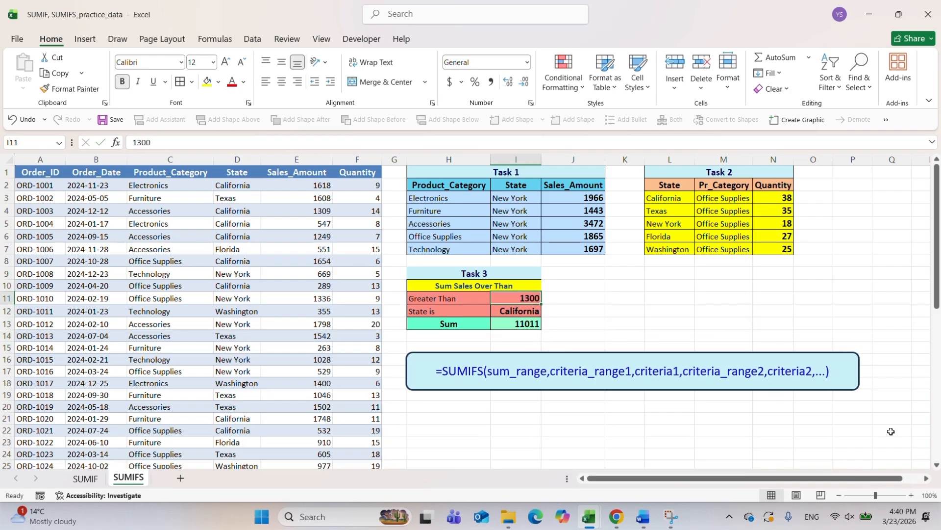
Set the Task 3 Greater Than threshold in I11 to 1200 and the state in I12 to Florida
type("12")
key("Return")
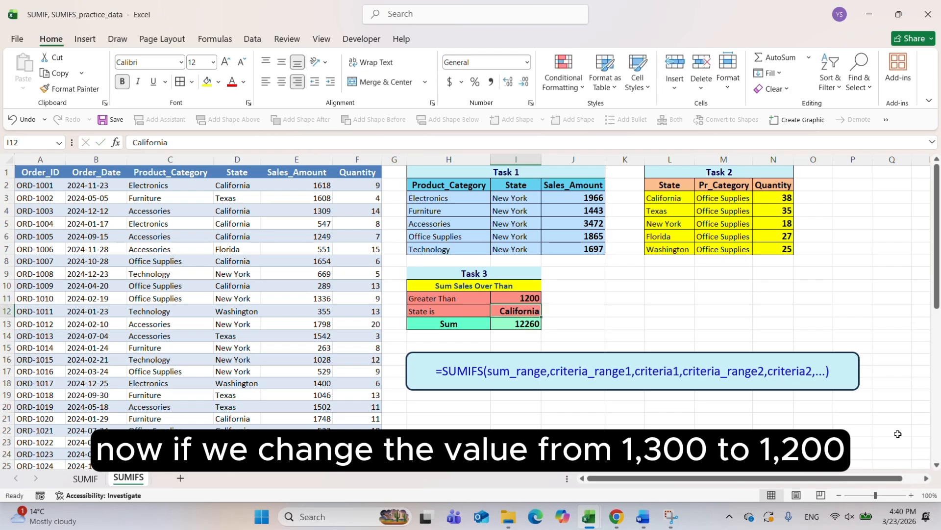
key("Up")
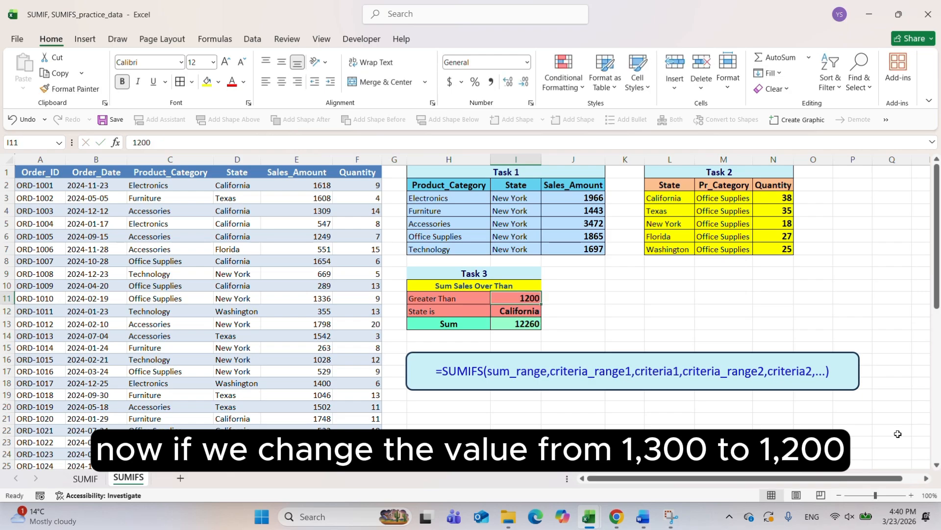
key("Down")
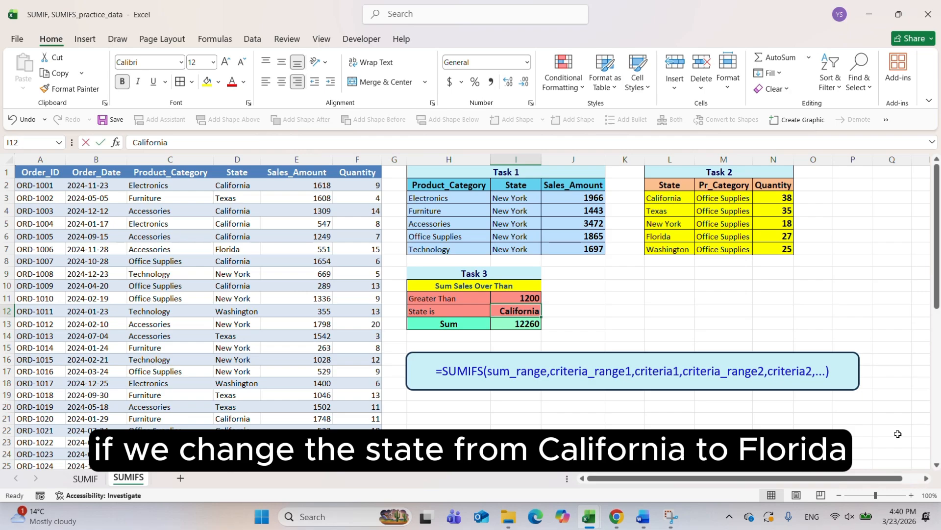
type("Flori")
key("Return")
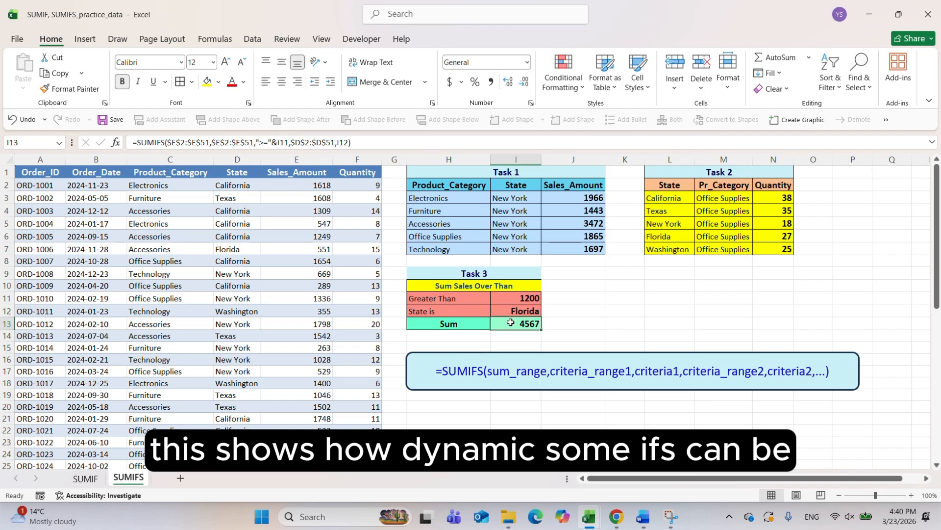
Change the Task 3 condition label in H12 to "State is not"
double_click(434, 311)
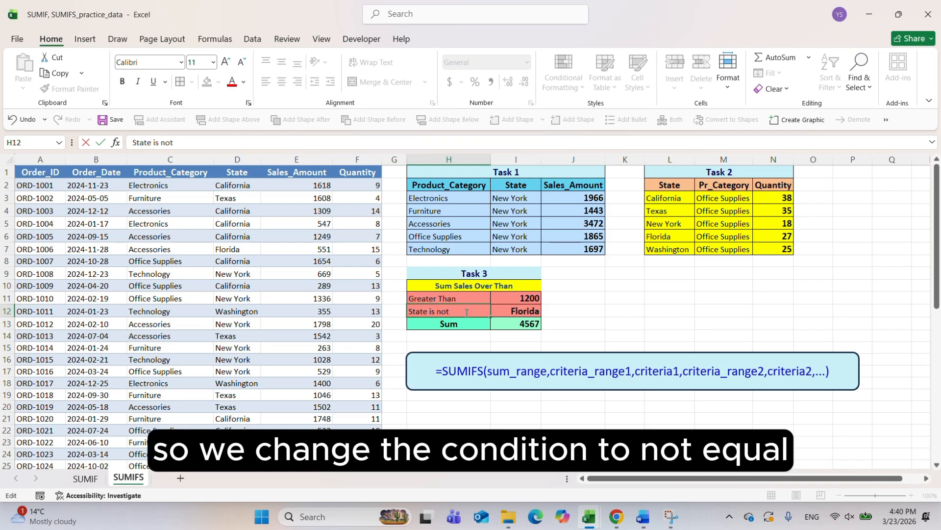
type("not")
key("Return")
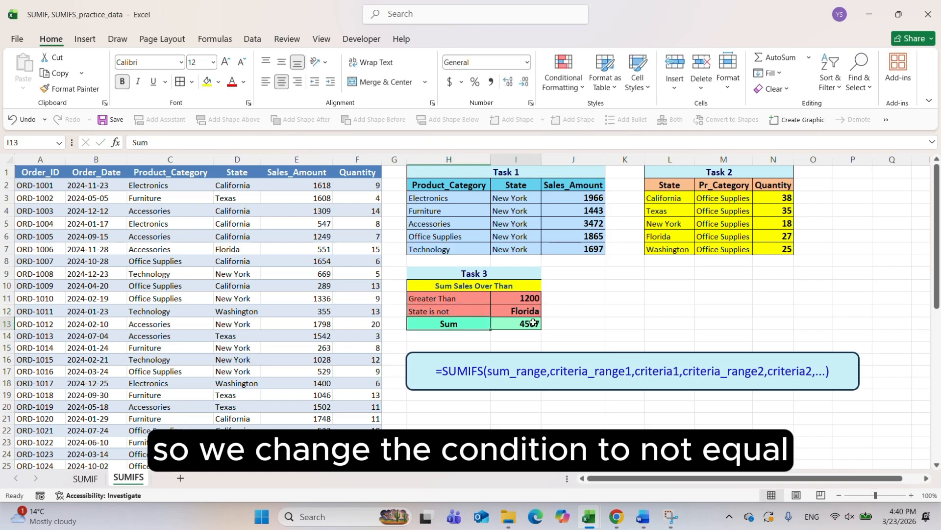
Edit the SUMIFS formula in I13 so the State criterion excludes the chosen state with "<>"&I12
double_click(534, 322)
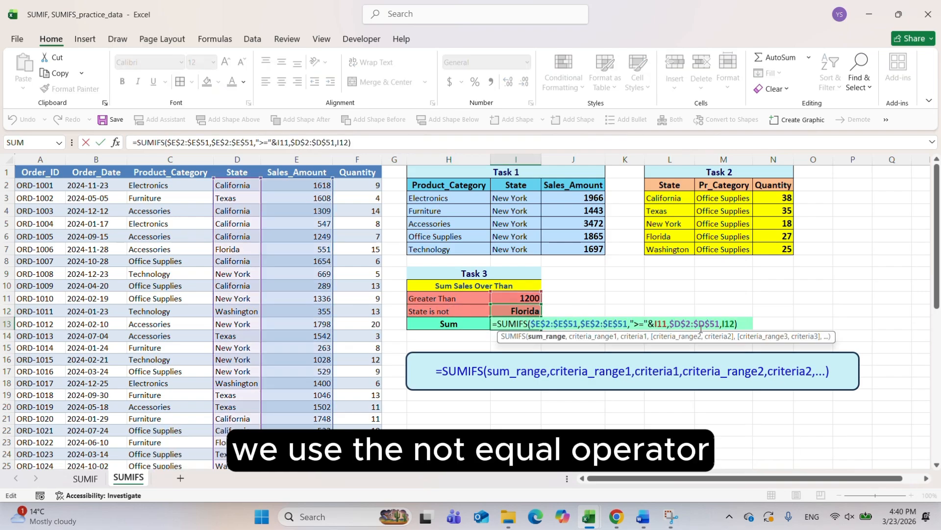
left_click(723, 325)
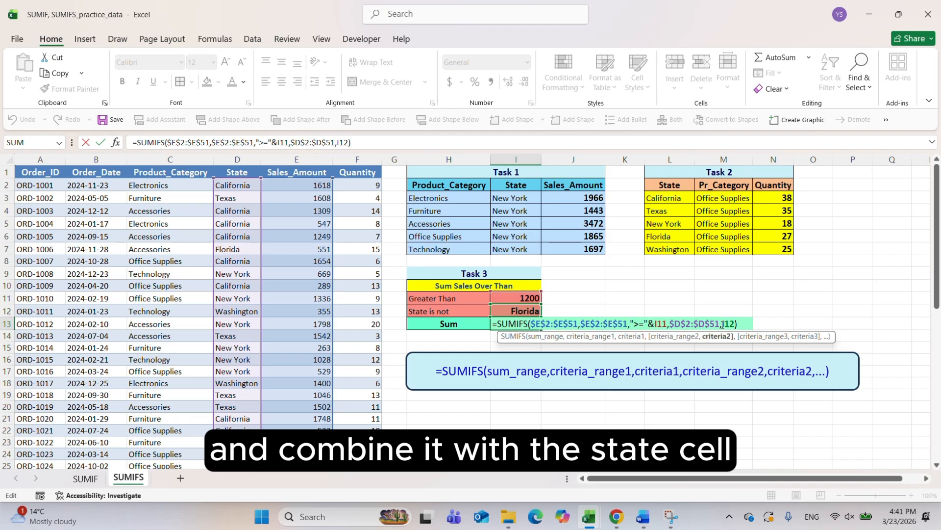
type("\"")
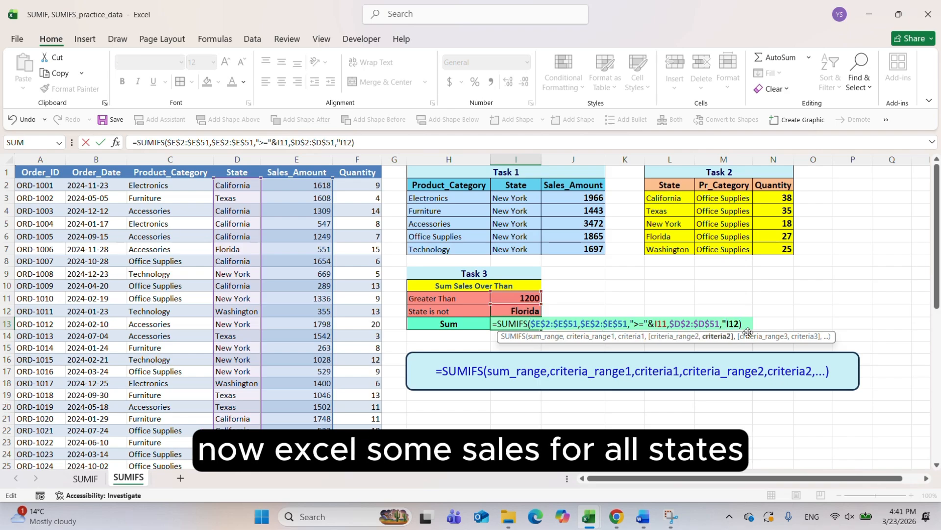
type("<>")
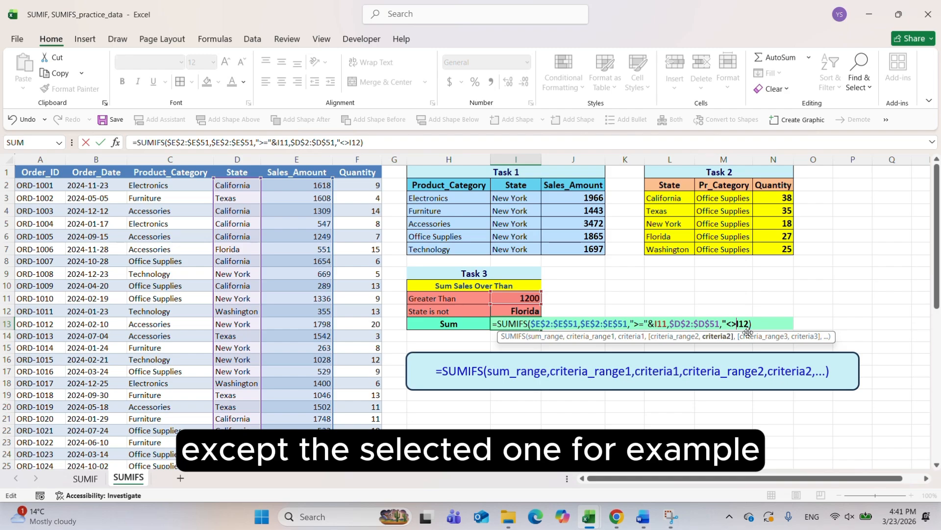
type("\"&")
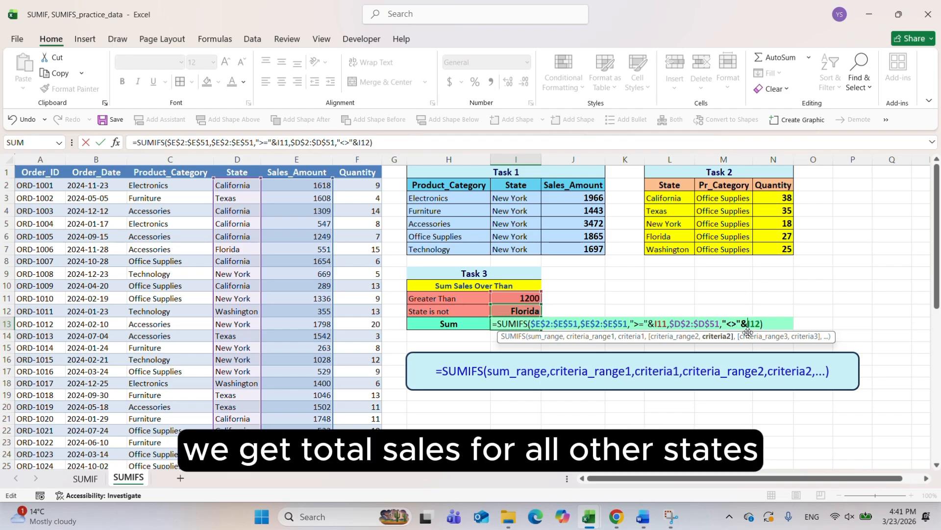
key("Return")
Set the excluded state in I12 to Texas
left_click(522, 313)
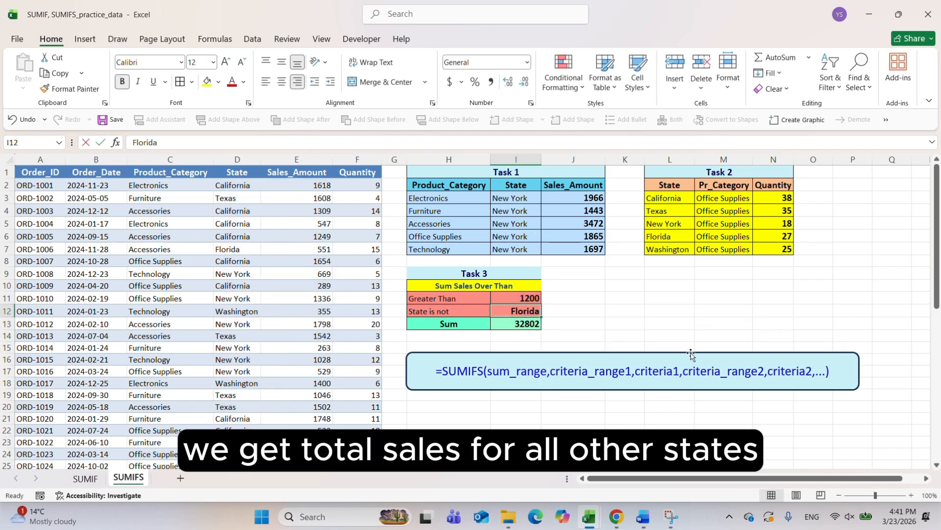
type("Texas")
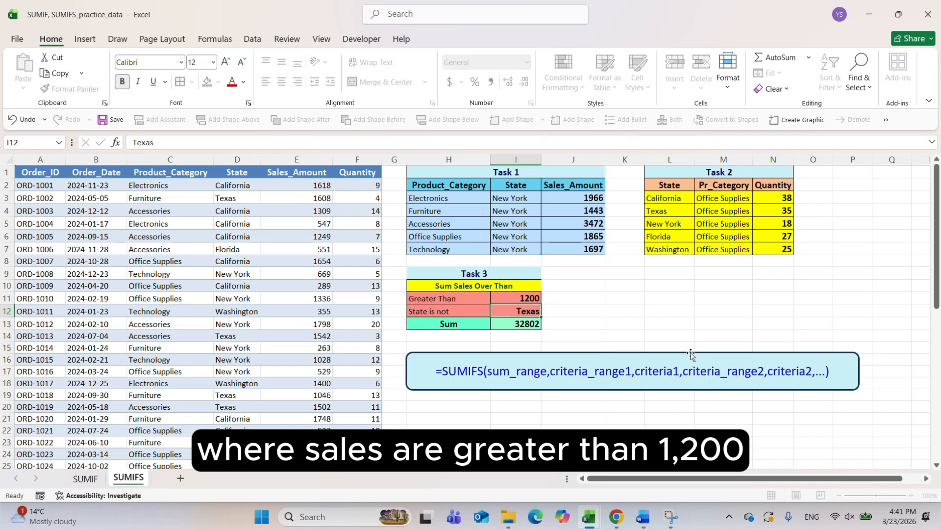
key("Return")
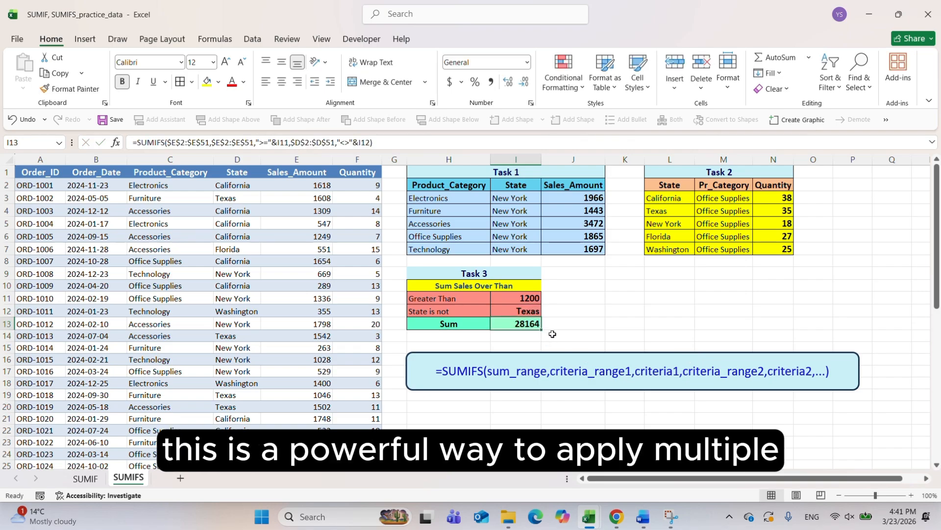
left_click(569, 322)
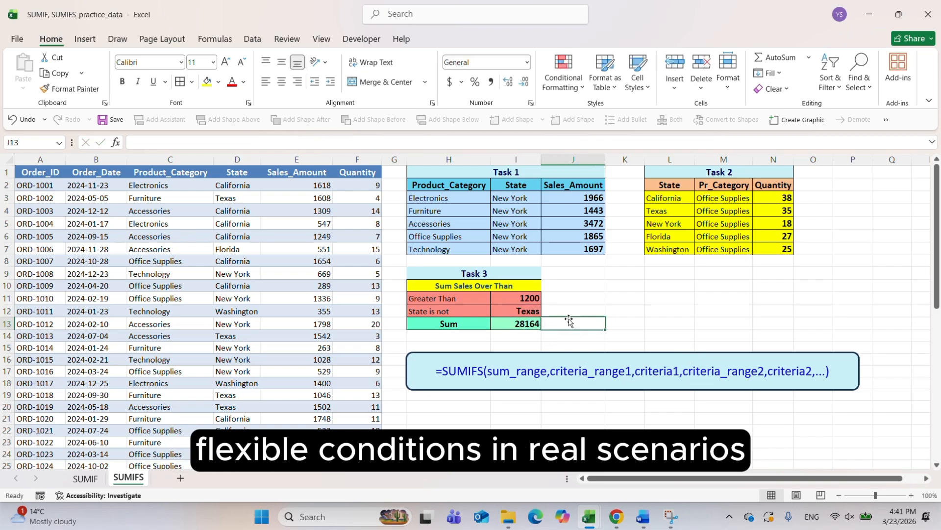